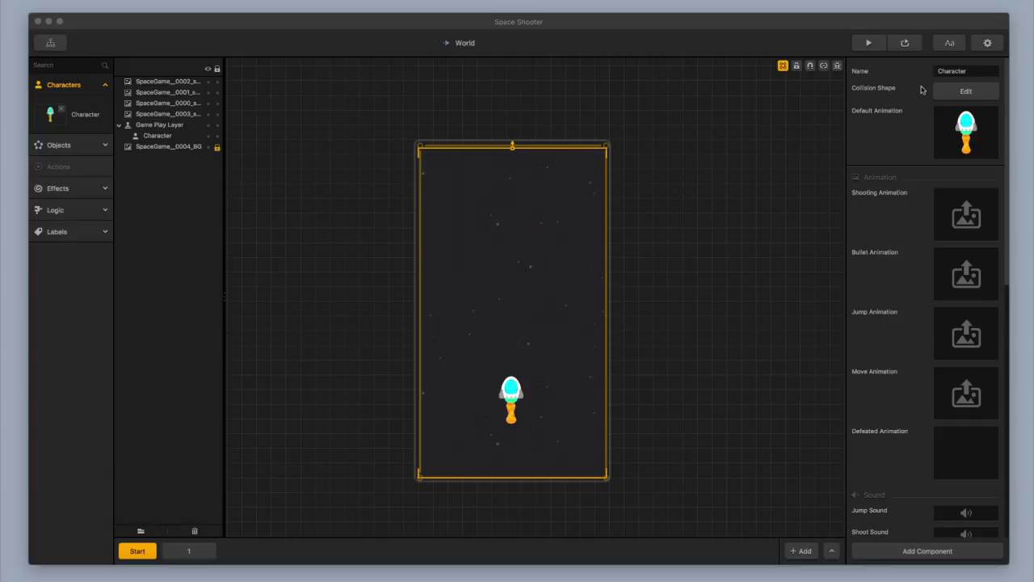
- Play the game in the preview twice, testing how the full-size spaceship steers sideways, and close the preview
click(869, 43)
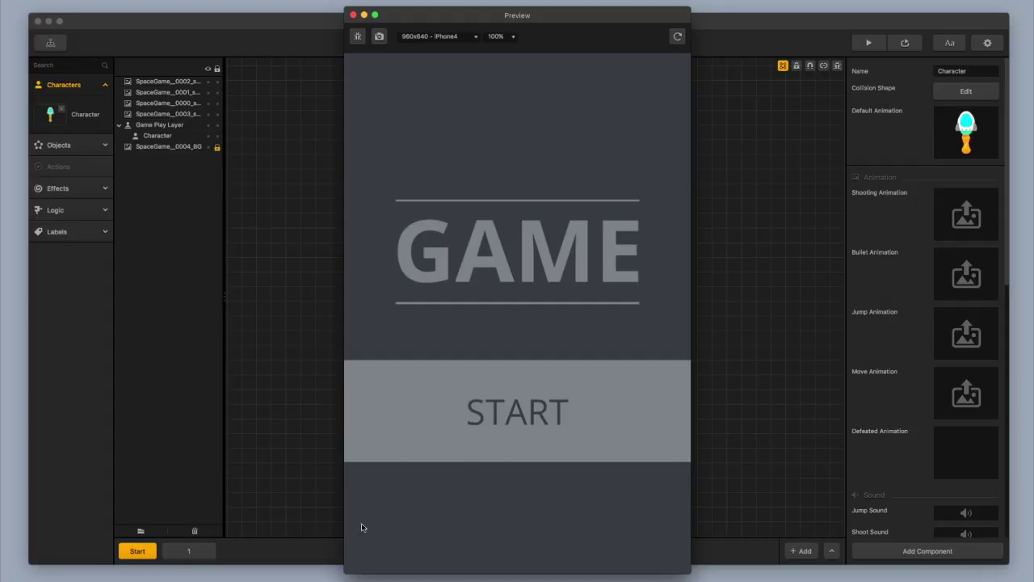
click(484, 435)
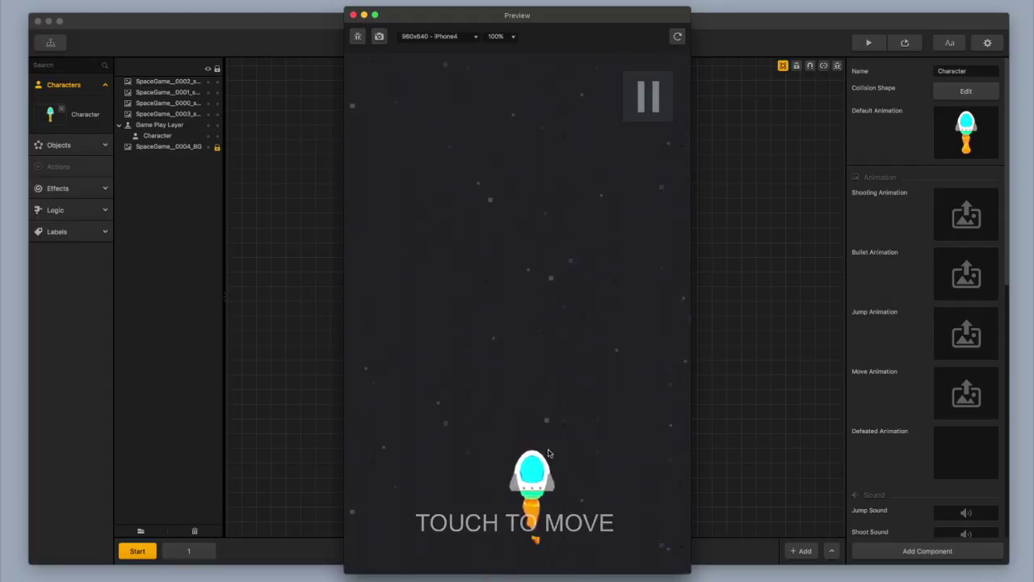
drag(603, 454, 485, 485)
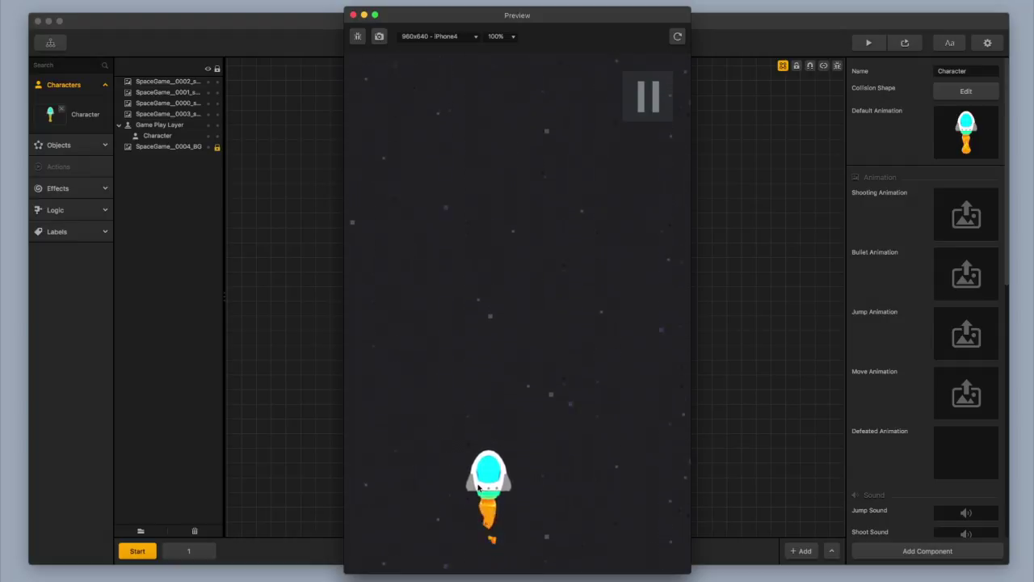
key(super+w)
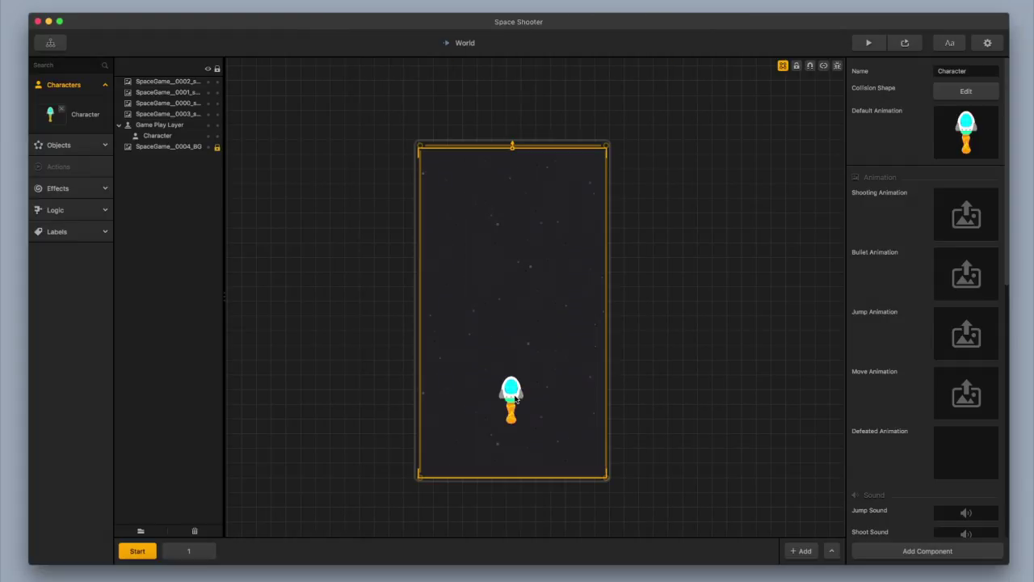
click(868, 43)
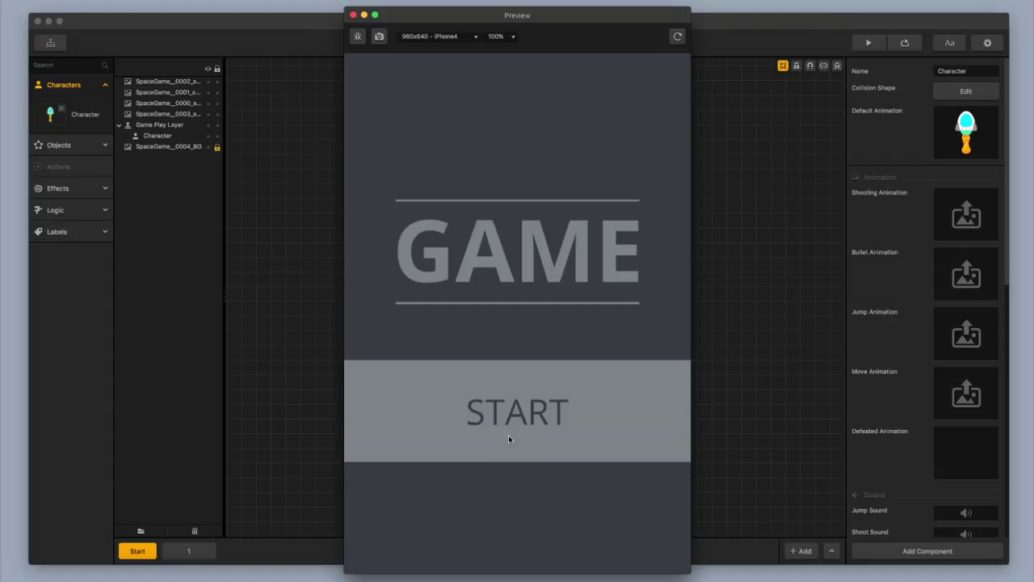
click(509, 438)
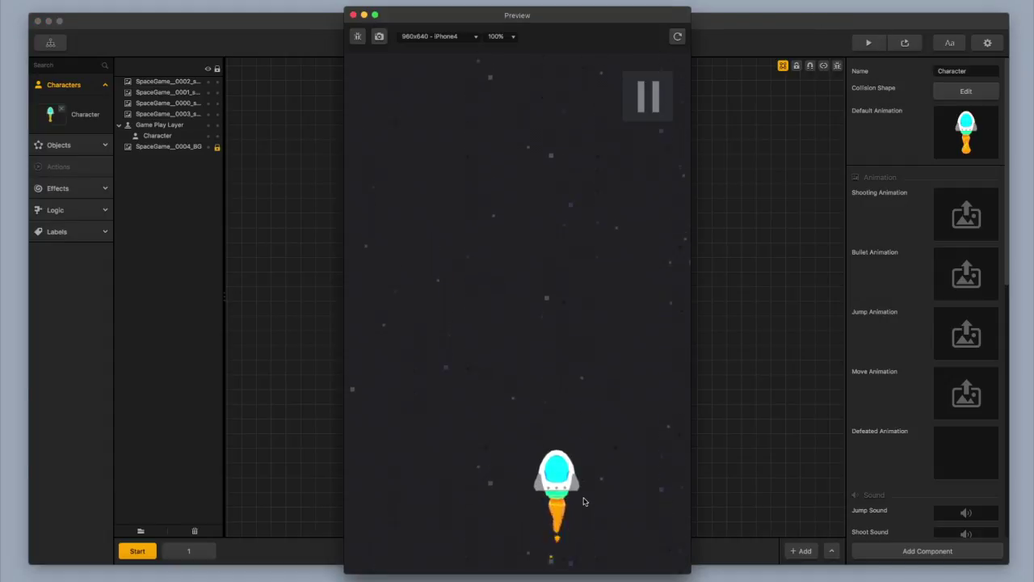
drag(585, 501, 547, 507)
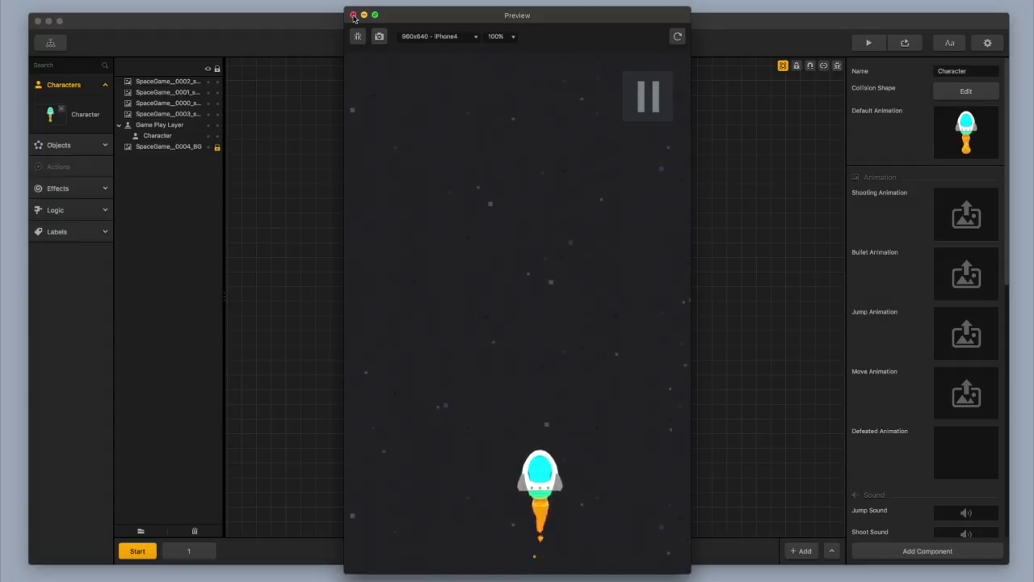
click(353, 16)
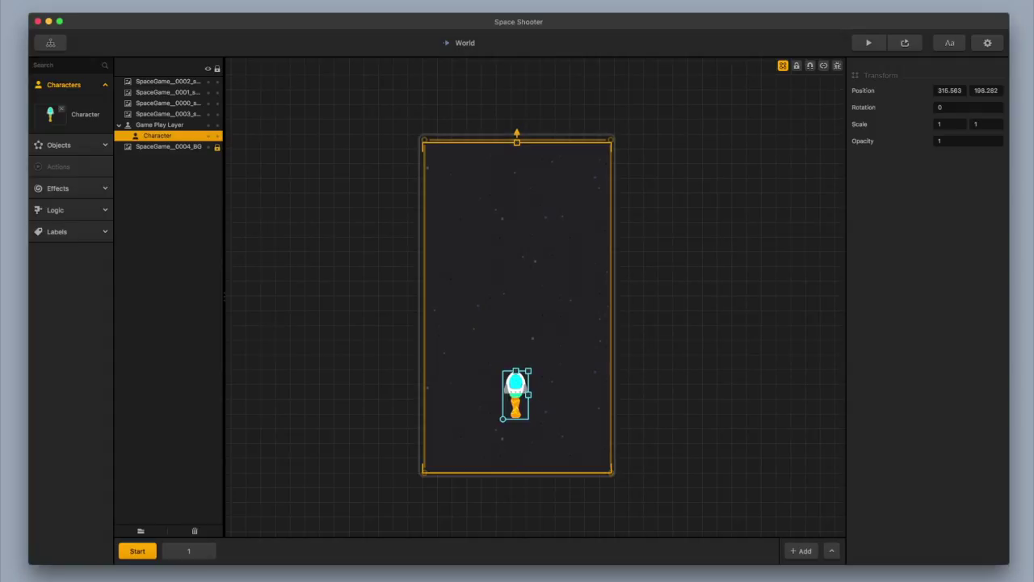
- Set the scale of the Character placed in the Game Play Layer to 0.5 by 0.5
click(962, 124)
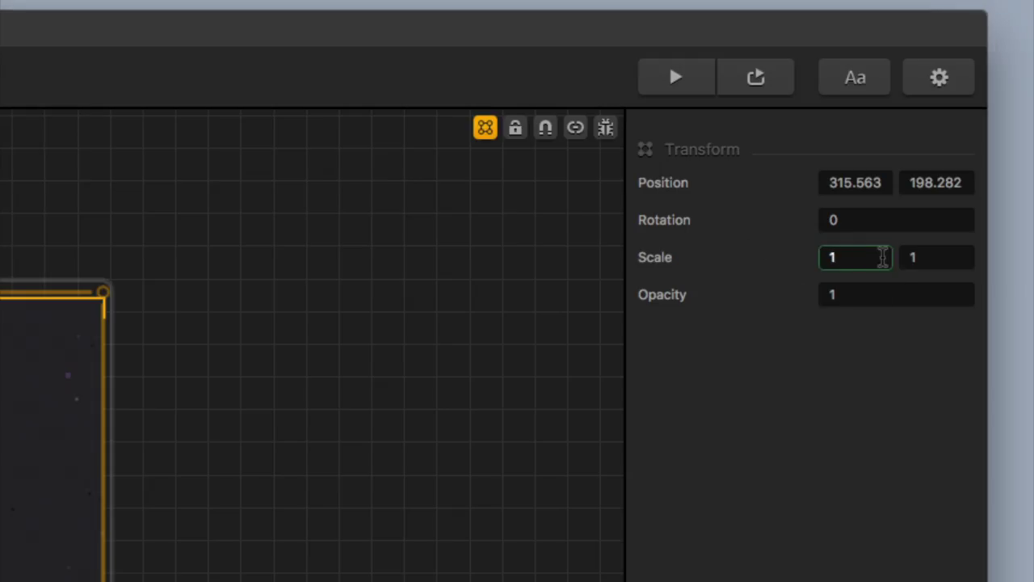
key(BackSpace)
text(0.5)
key(Tab)
text(0.)
text(5)
key(Tab)
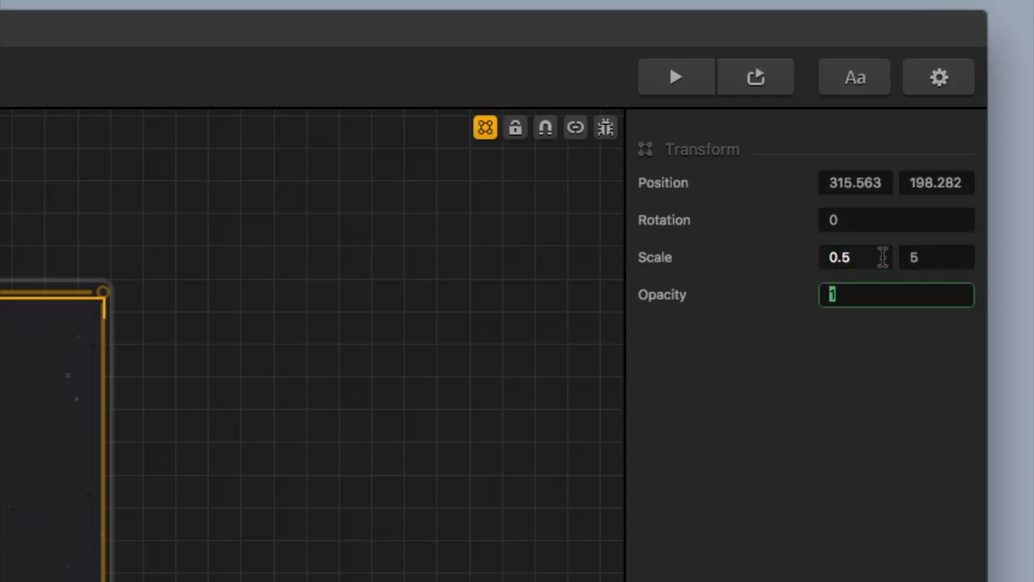
click(917, 255)
text(0.5)
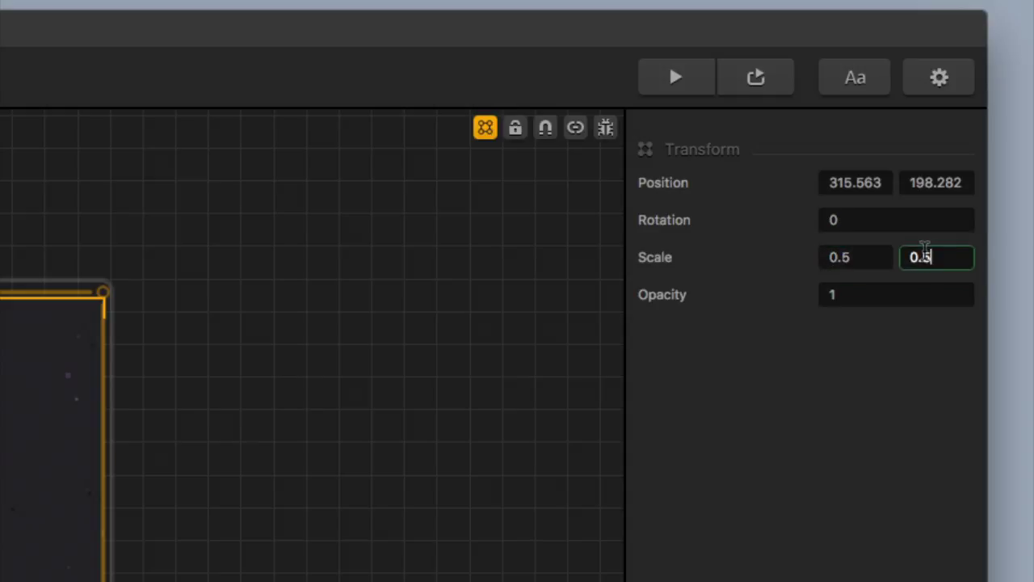
key(Tab)
click(526, 415)
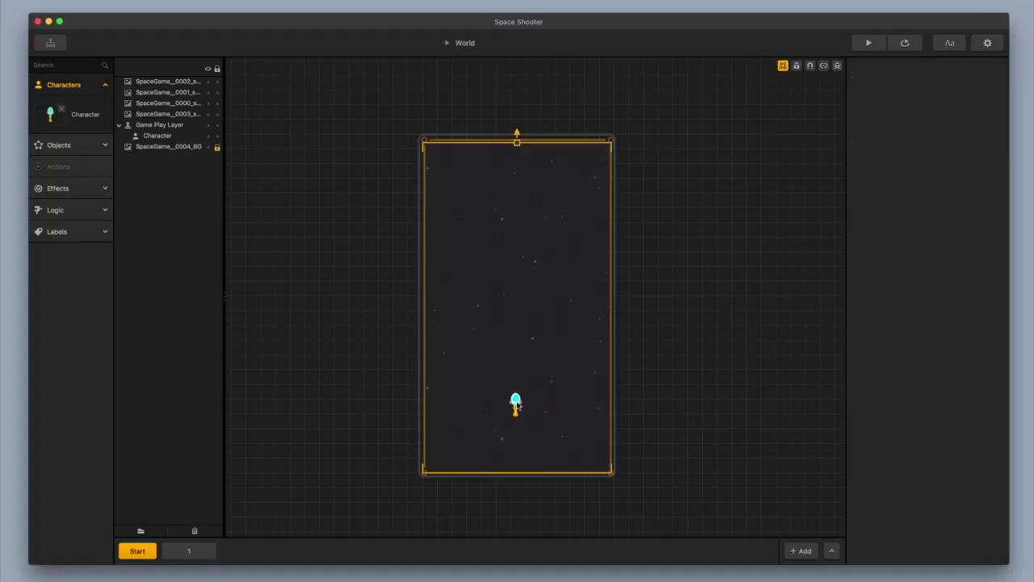
- Move the Character down to a position of about 314, 112 and check it in the game preview
click(517, 405)
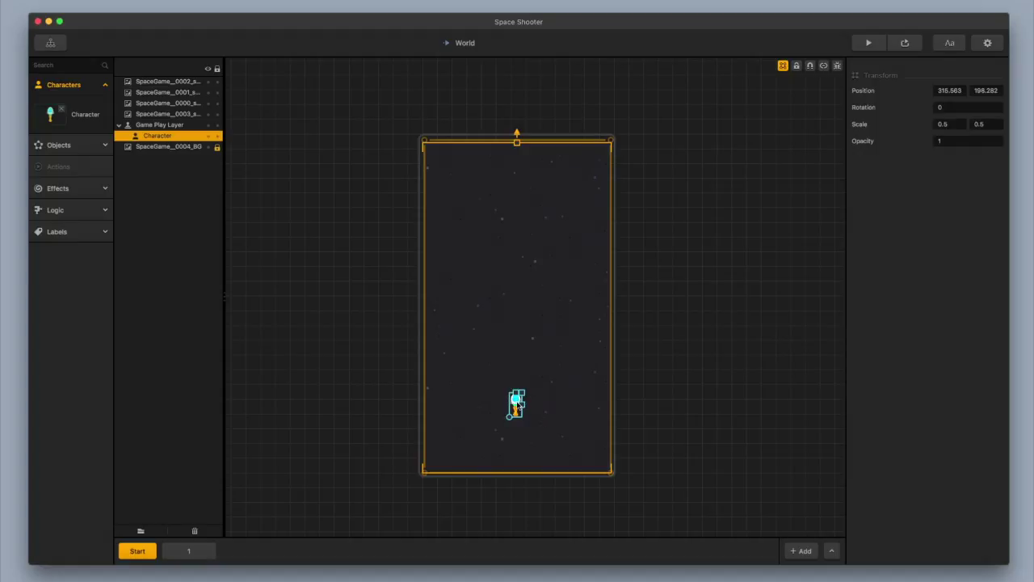
drag(518, 404, 518, 431)
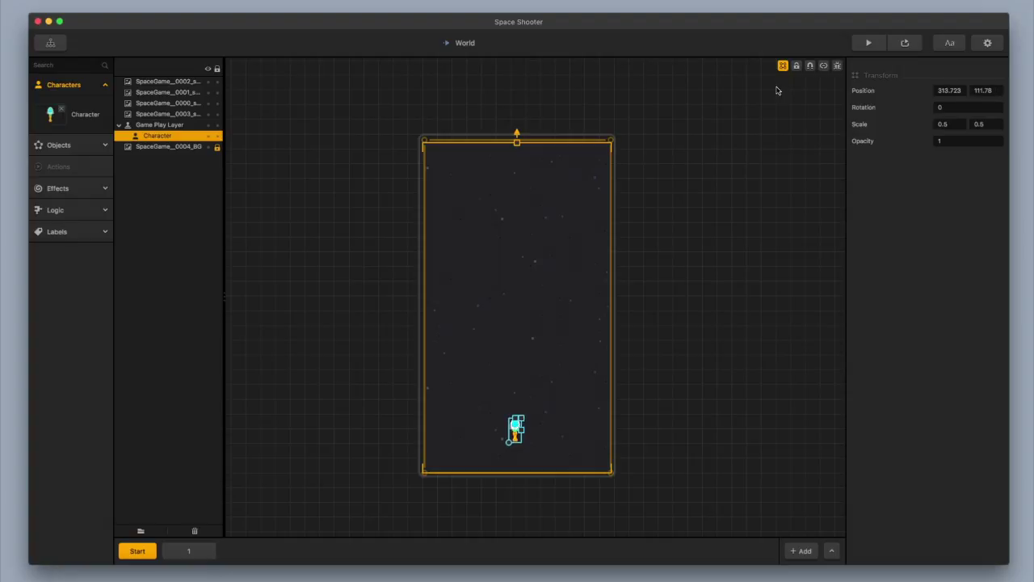
click(868, 42)
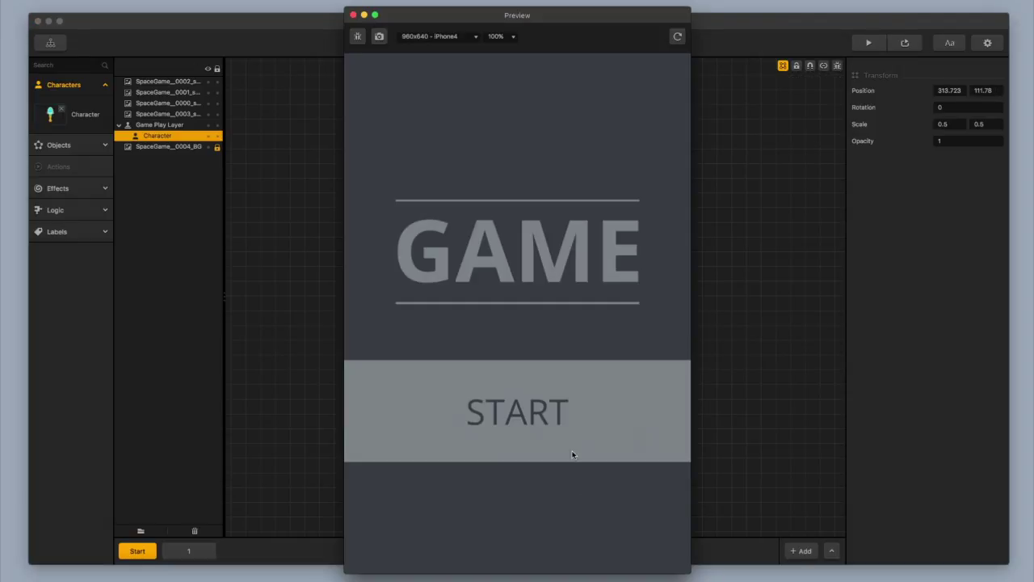
click(572, 454)
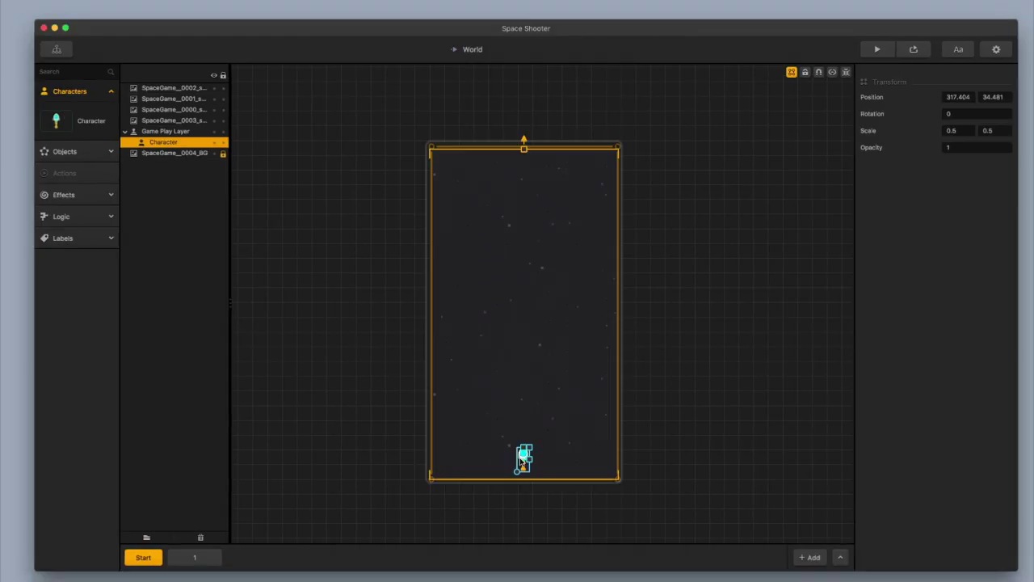
- Move the Character up to a position of about 317, 156 and check its placement in the game preview
drag(524, 455, 522, 422)
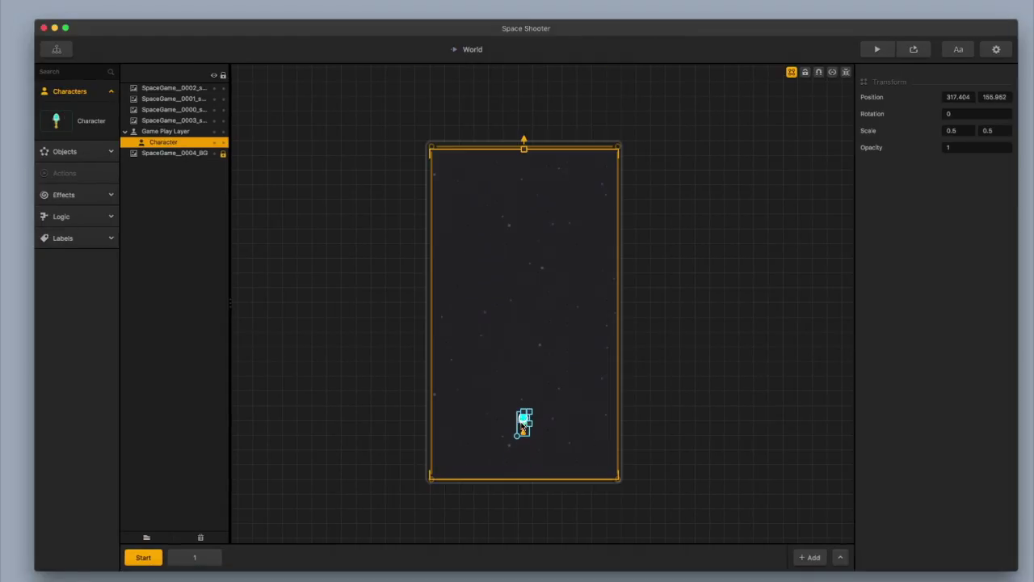
click(878, 47)
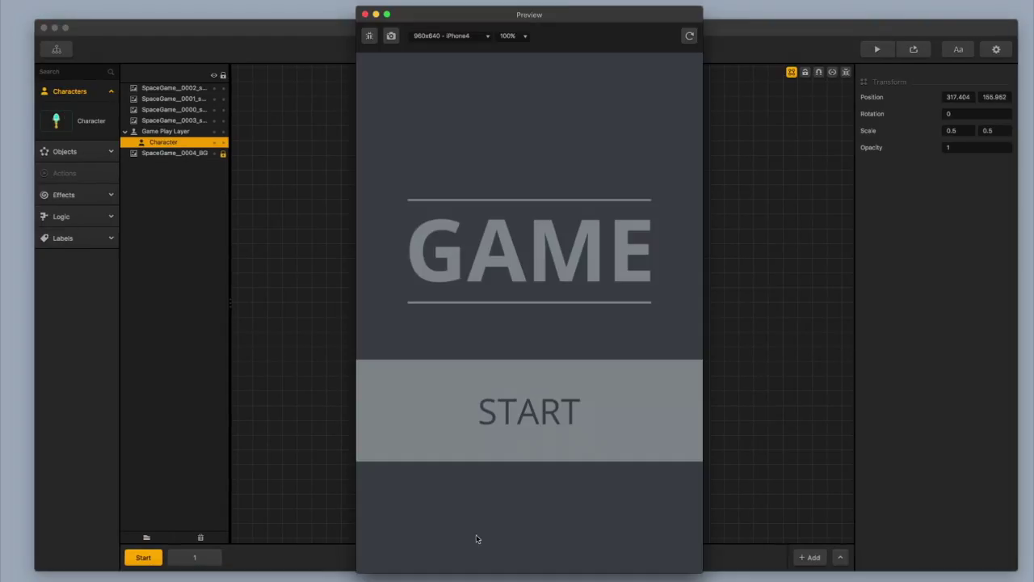
click(526, 438)
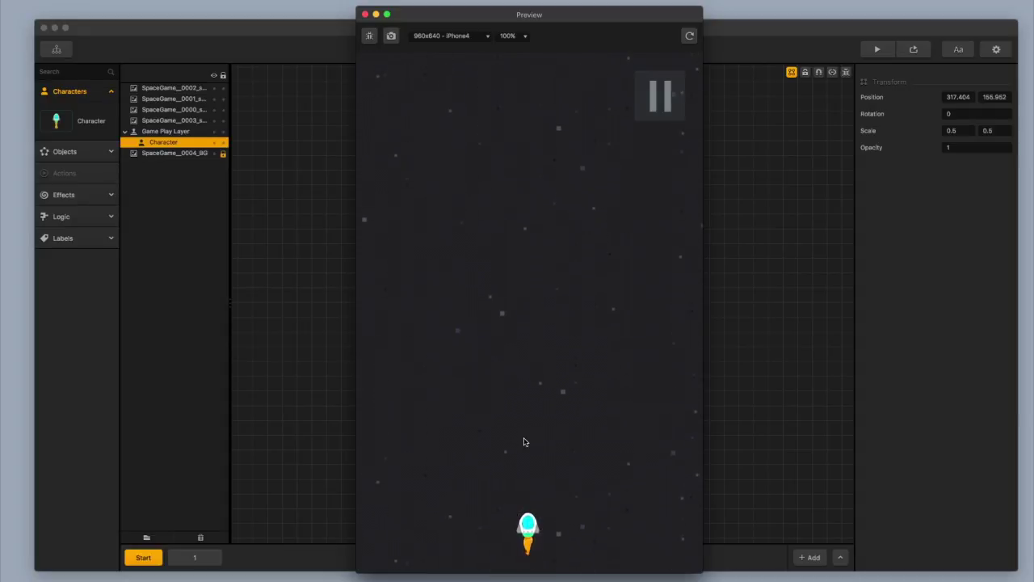
click(364, 14)
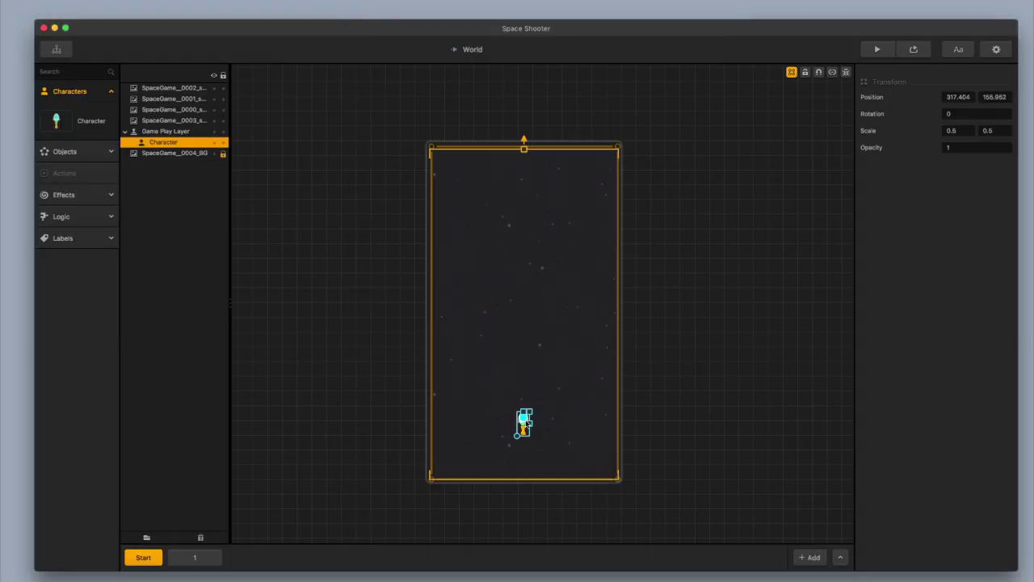
- Raise the Character to a position of about 317, 215 and test its sideways movement in the game preview
drag(527, 422, 526, 404)
click(876, 50)
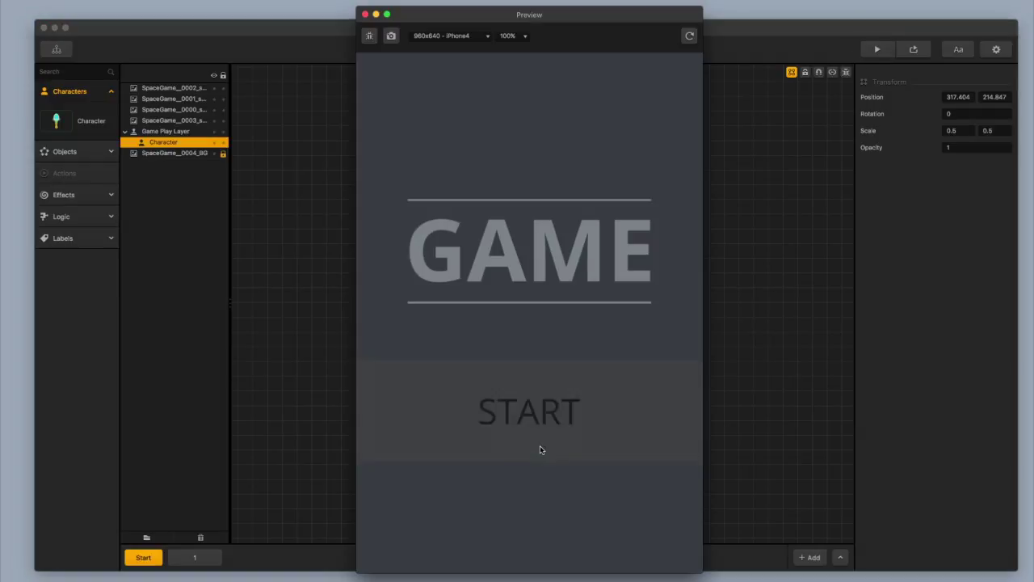
click(541, 450)
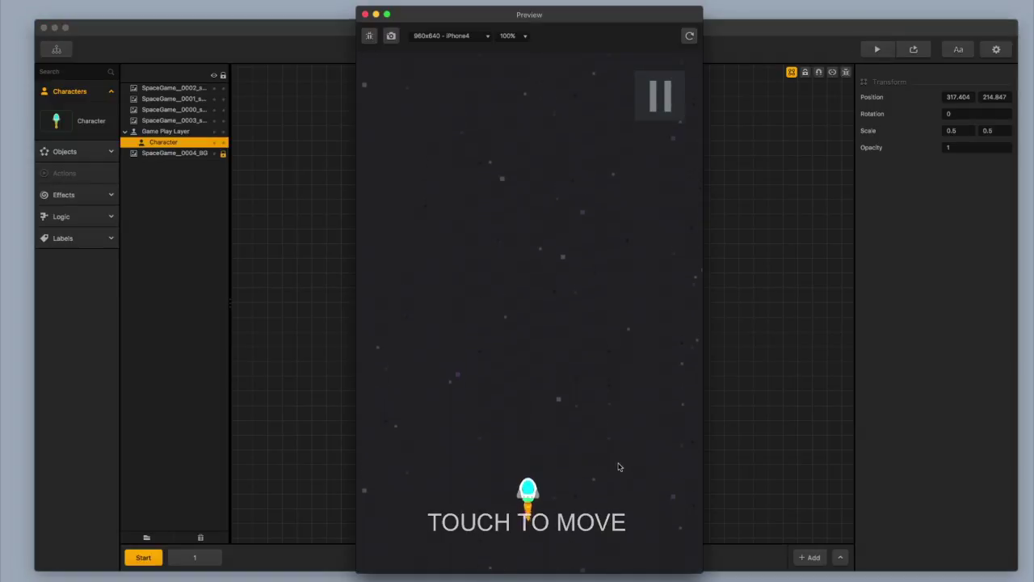
drag(576, 487, 474, 492)
key(super+w)
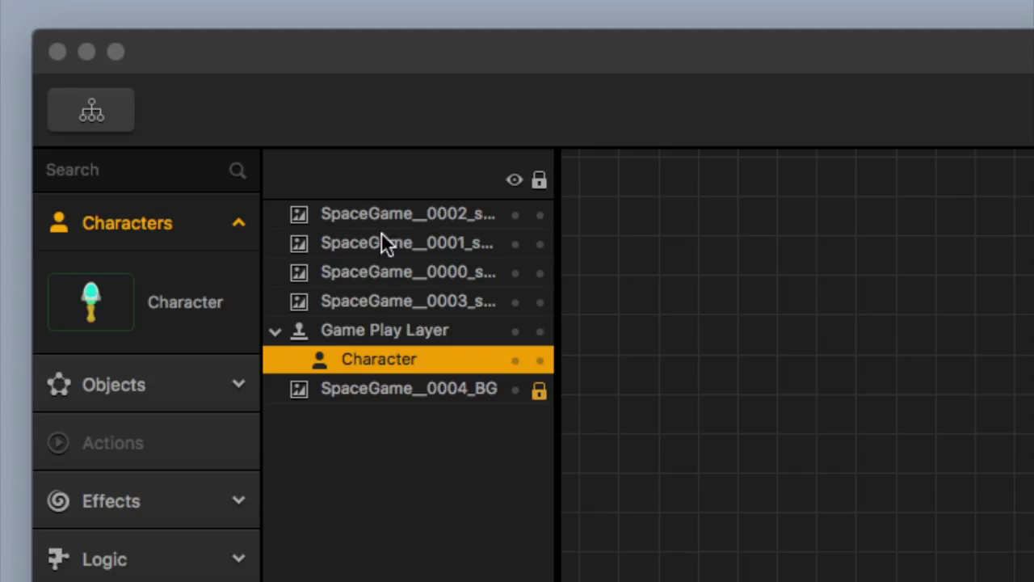
- Open the World UI from the Game Mind Map and delete its Joystick Touch Area
click(54, 104)
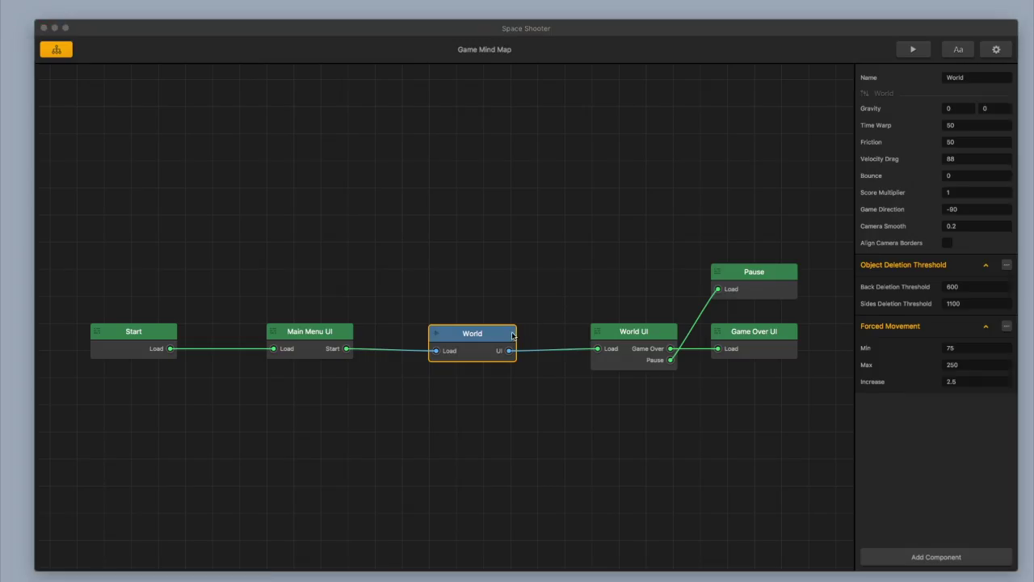
double_click(644, 333)
click(546, 310)
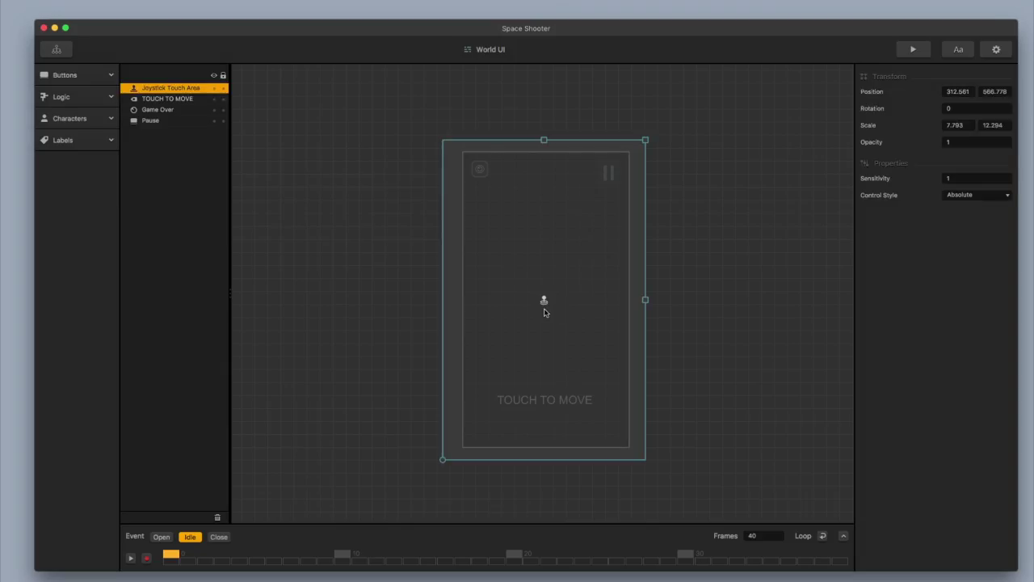
mouse_move(545, 307)
mouse_down()
mouse_move(587, 283)
mouse_move(538, 298)
mouse_move(544, 312)
mouse_up()
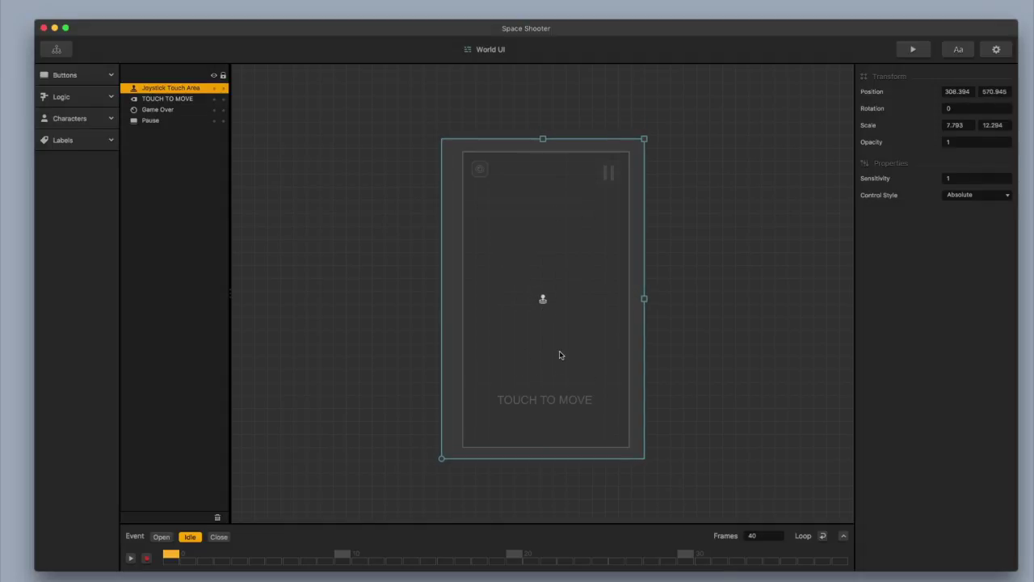
key(BackSpace)
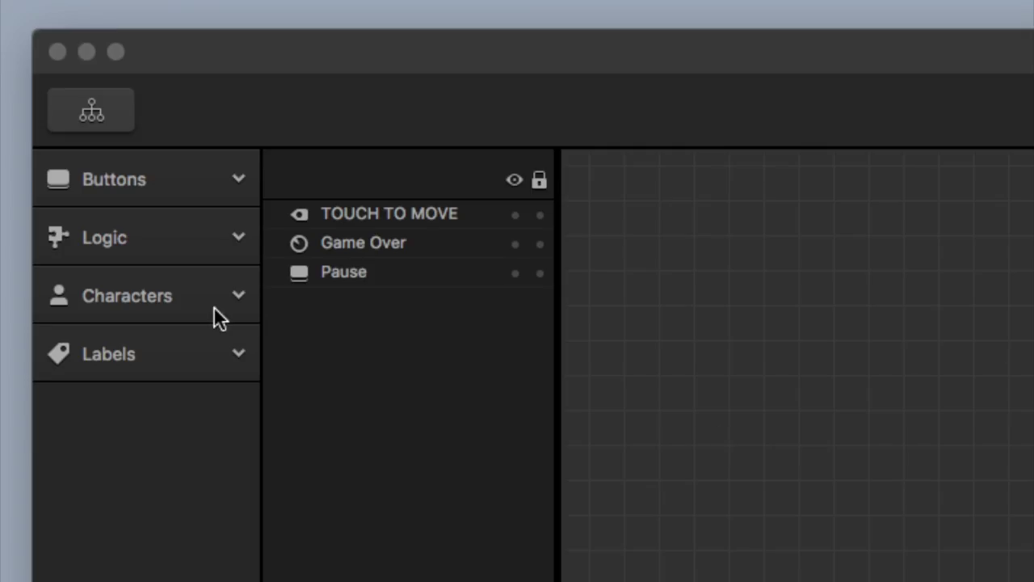
- Add two Character Buttons to the World UI and stretch the first over the left half of the game screen, scaled about 4.09 by 12.23
click(201, 307)
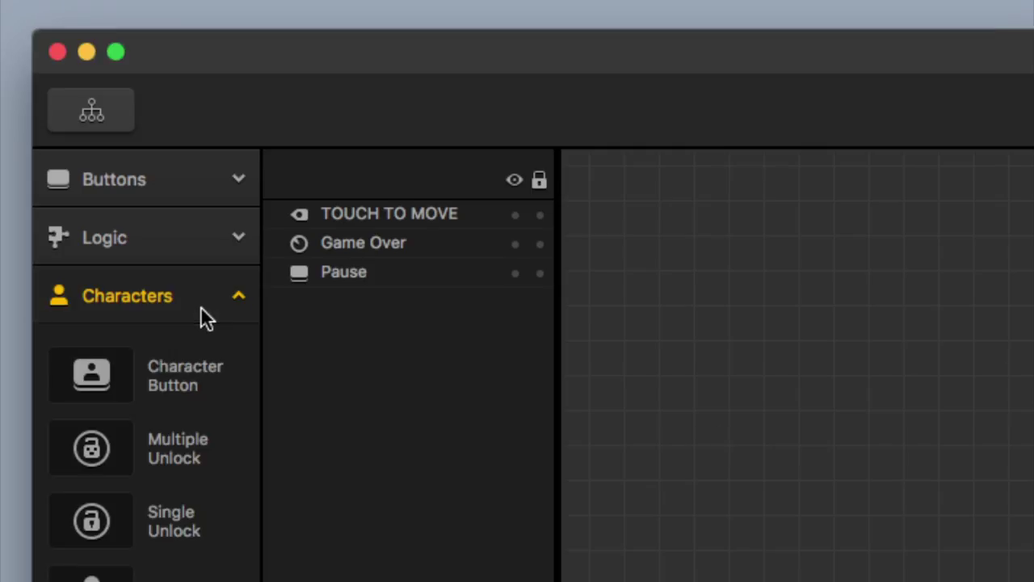
drag(203, 392, 735, 423)
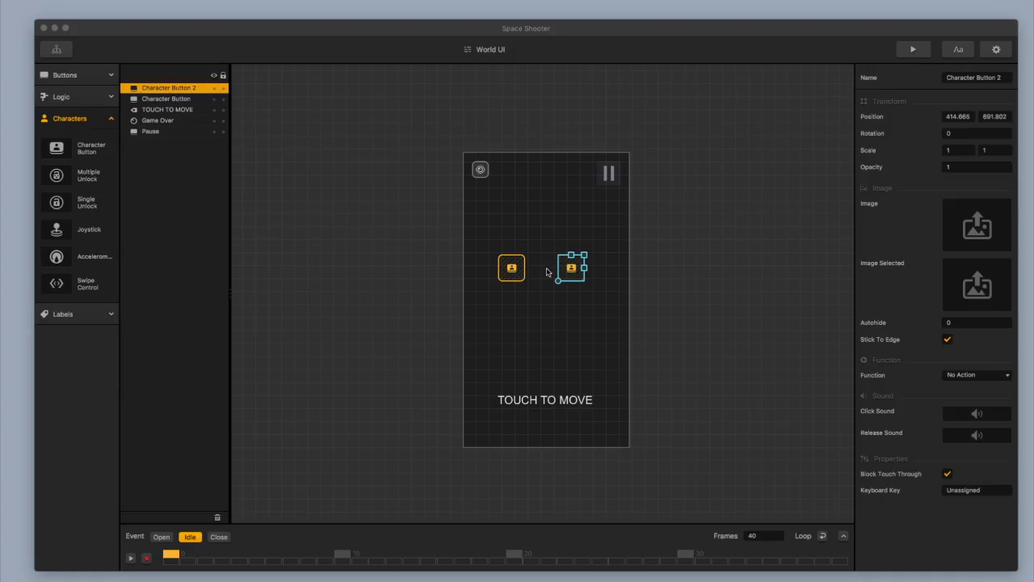
drag(513, 258, 510, 135)
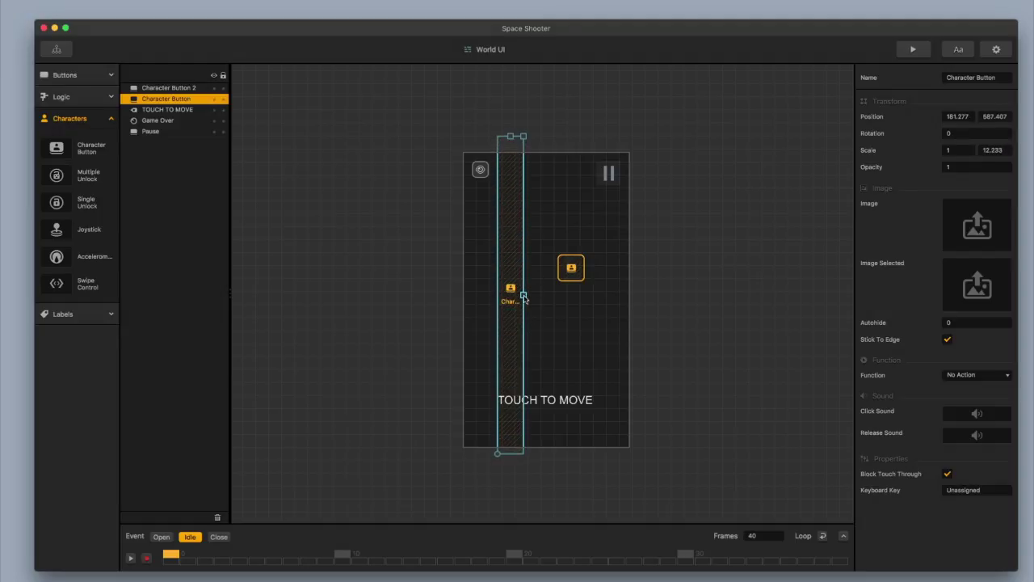
mouse_move(524, 297)
mouse_down()
mouse_move(566, 295)
mouse_move(524, 312)
mouse_up()
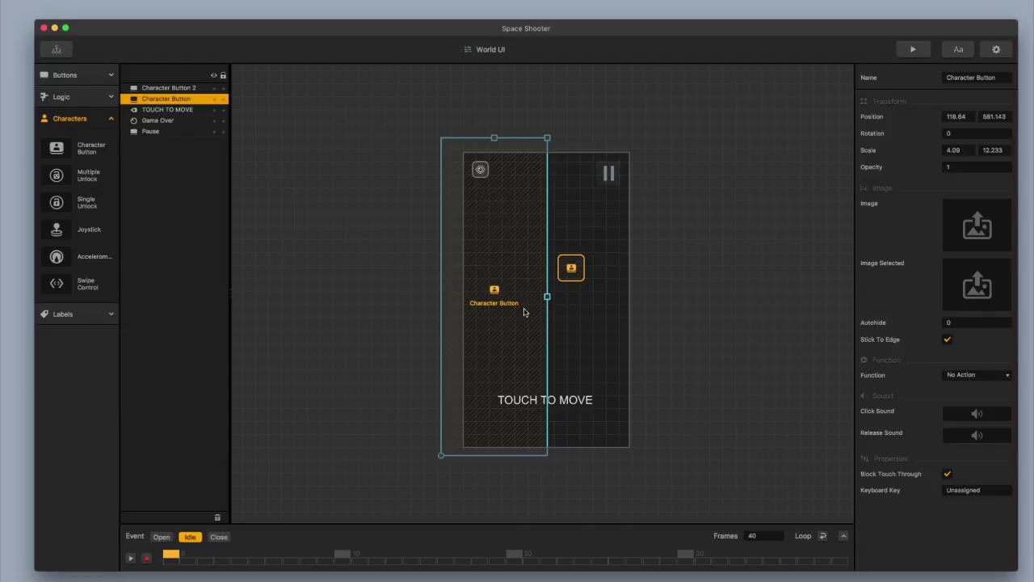
drag(524, 313, 524, 313)
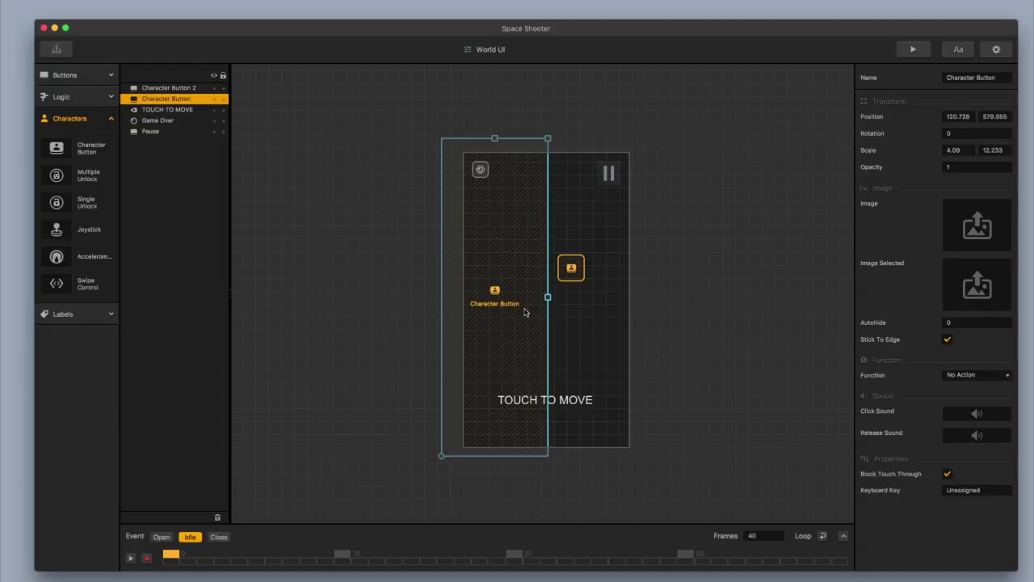
- Rename the stretched Character Button to Left and set its function to Move Left
click(1001, 78)
key(BackSpace)
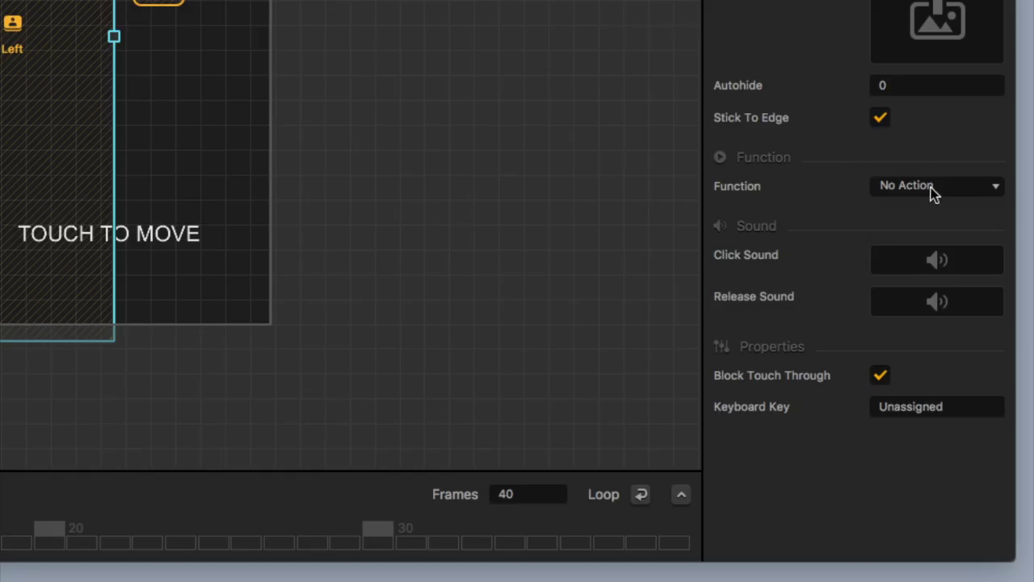
click(931, 187)
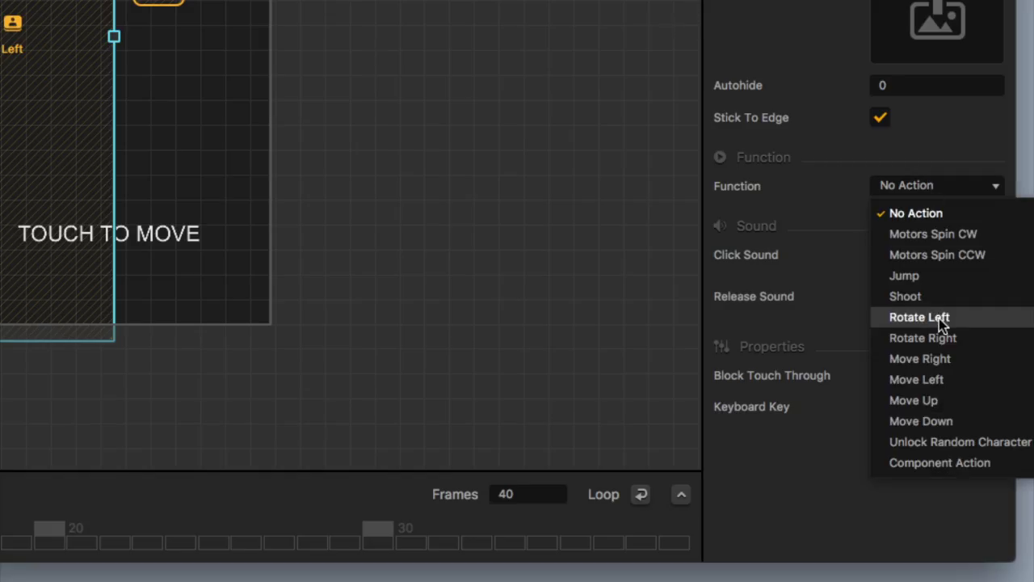
click(917, 380)
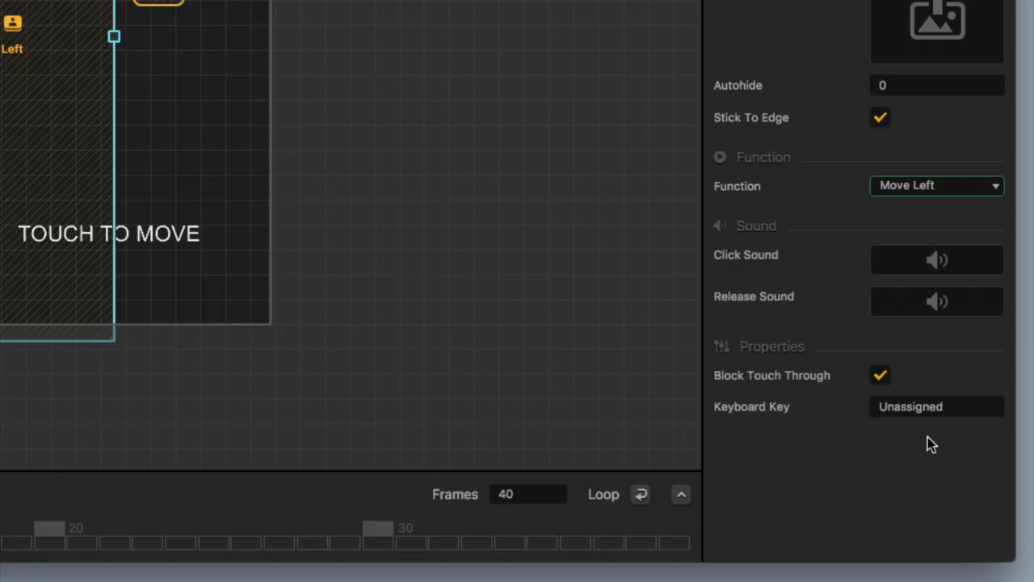
- Stretch the second Character Button over the right half of the game screen, scaled about 3.76 by 12.11 at position 511, 573
click(571, 270)
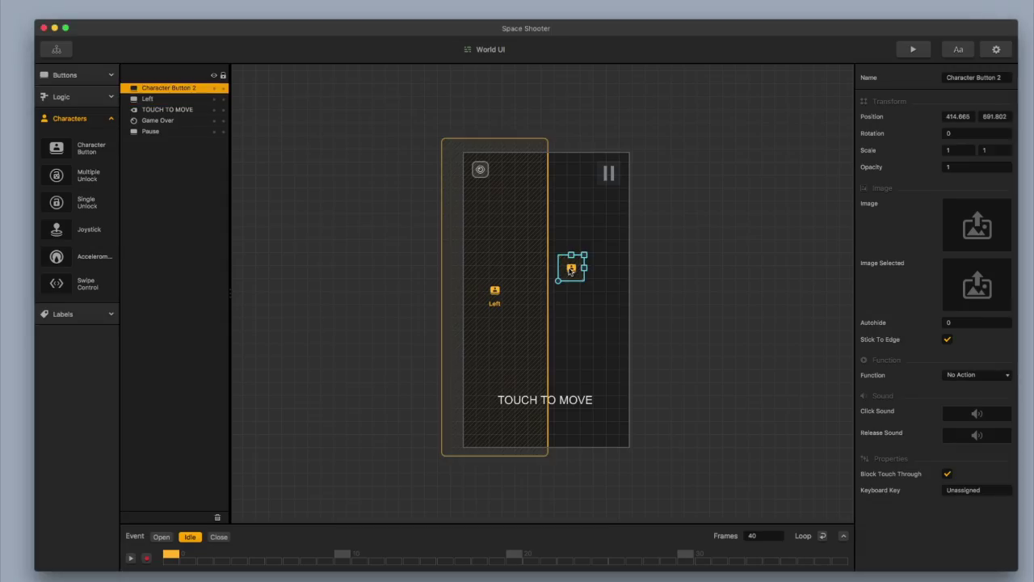
drag(574, 257, 573, 110)
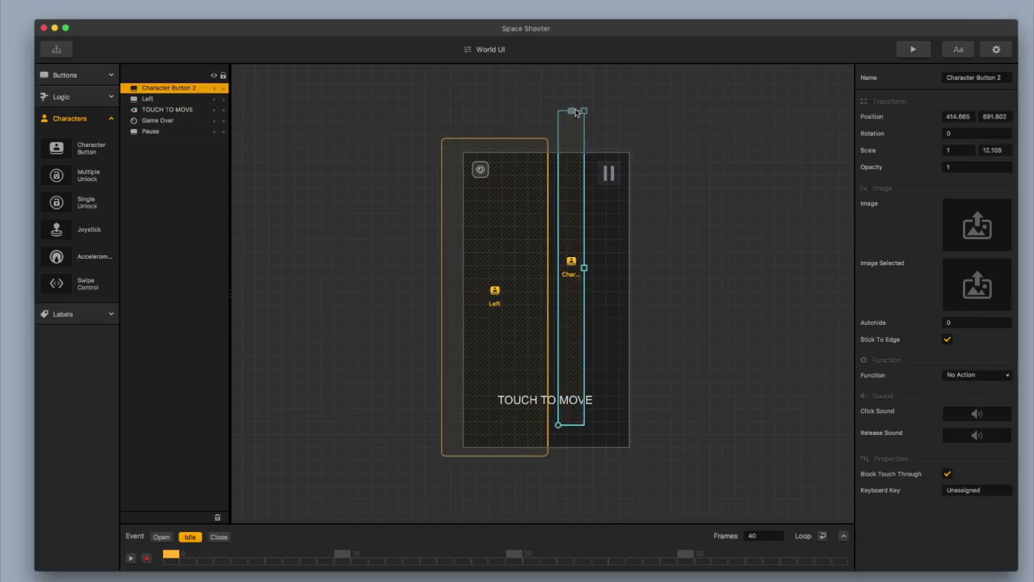
drag(574, 208, 592, 241)
drag(600, 303, 623, 308)
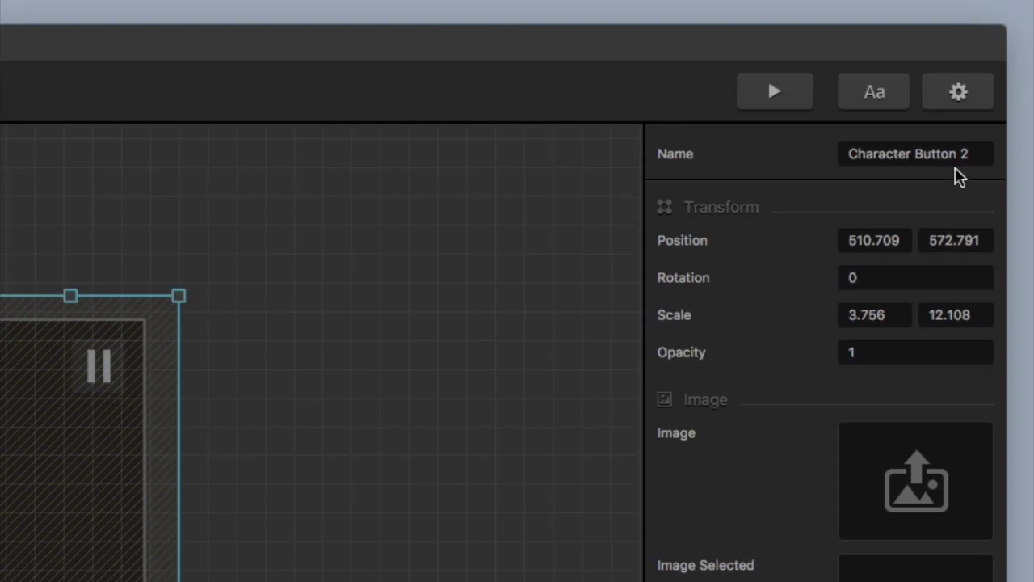
- Rename Character Button 2 to Right and set its function to Move Right
click(993, 77)
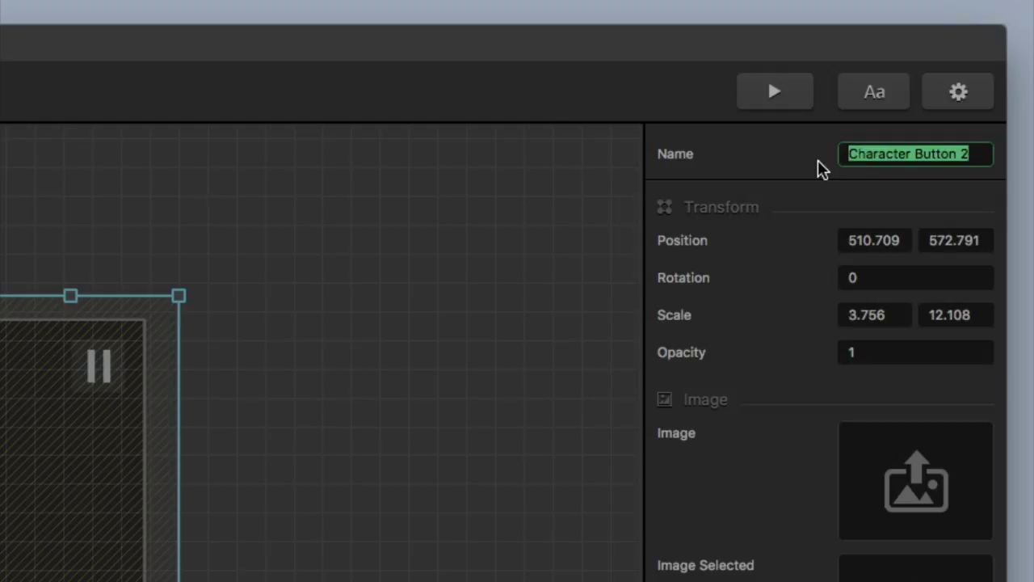
text(Right)
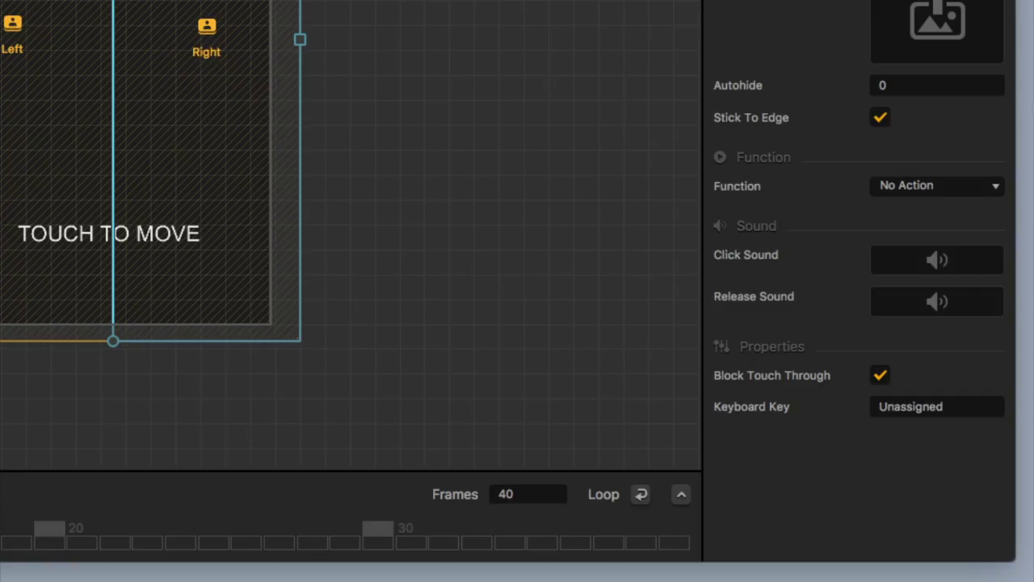
click(900, 185)
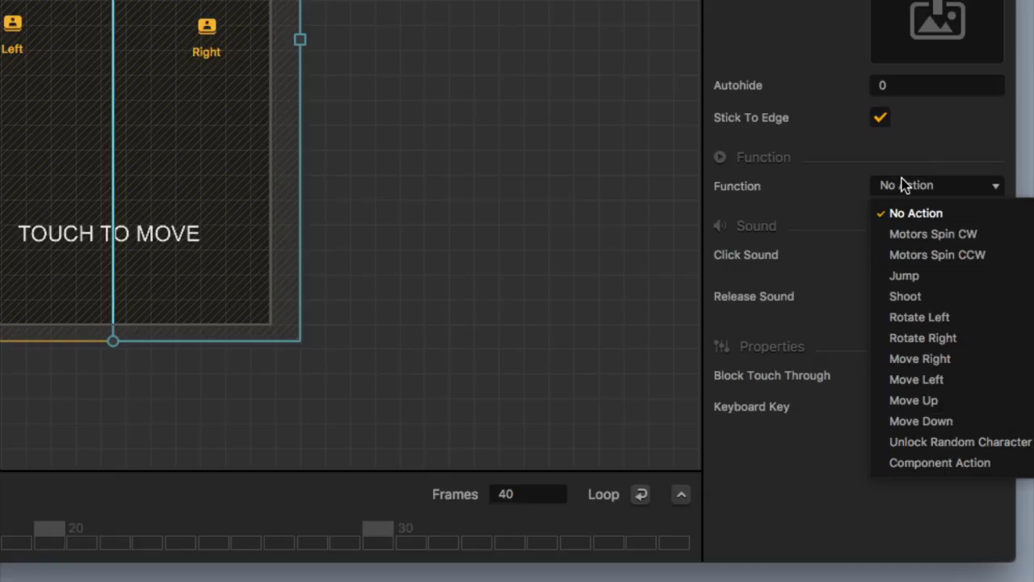
click(950, 358)
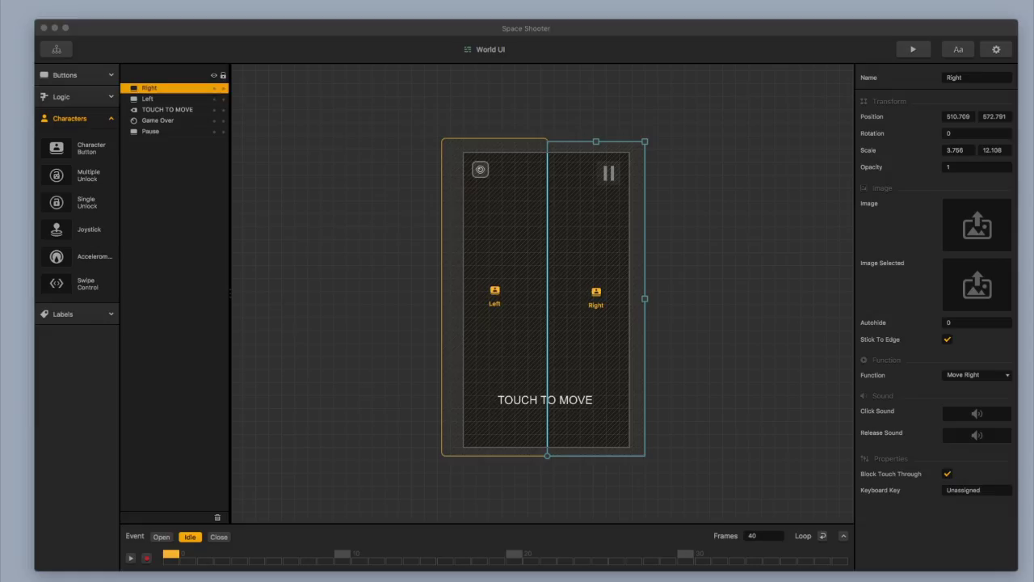
- Open the World scene from the Game Mind Map and assign the rocket images to the Character asset's Move Animation
click(56, 49)
double_click(474, 341)
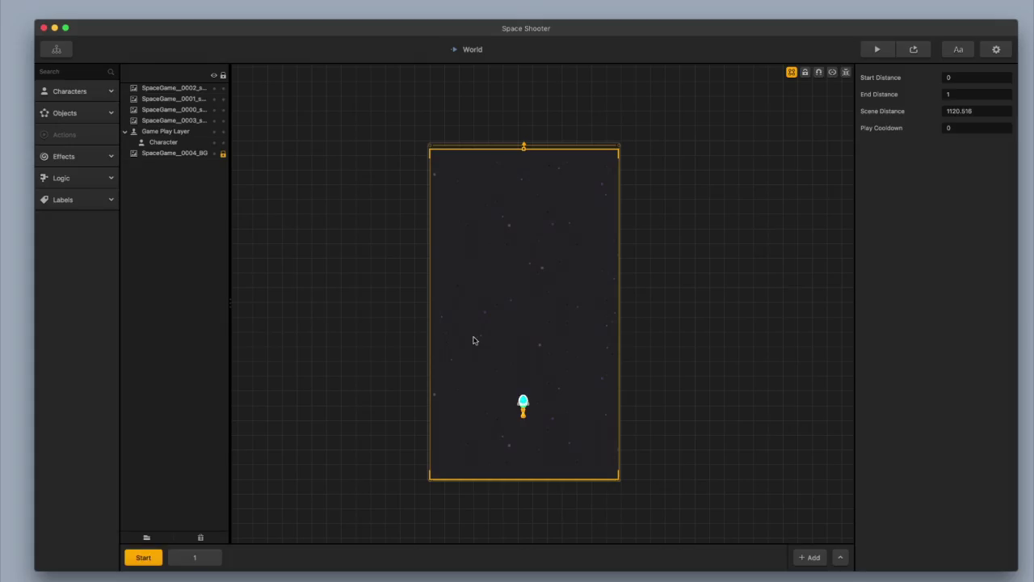
click(111, 100)
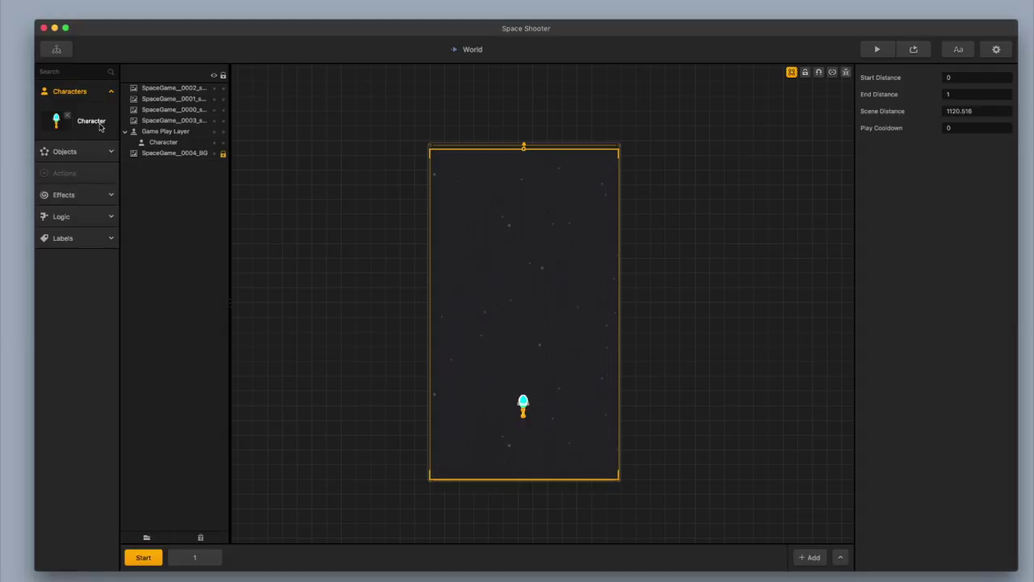
click(94, 124)
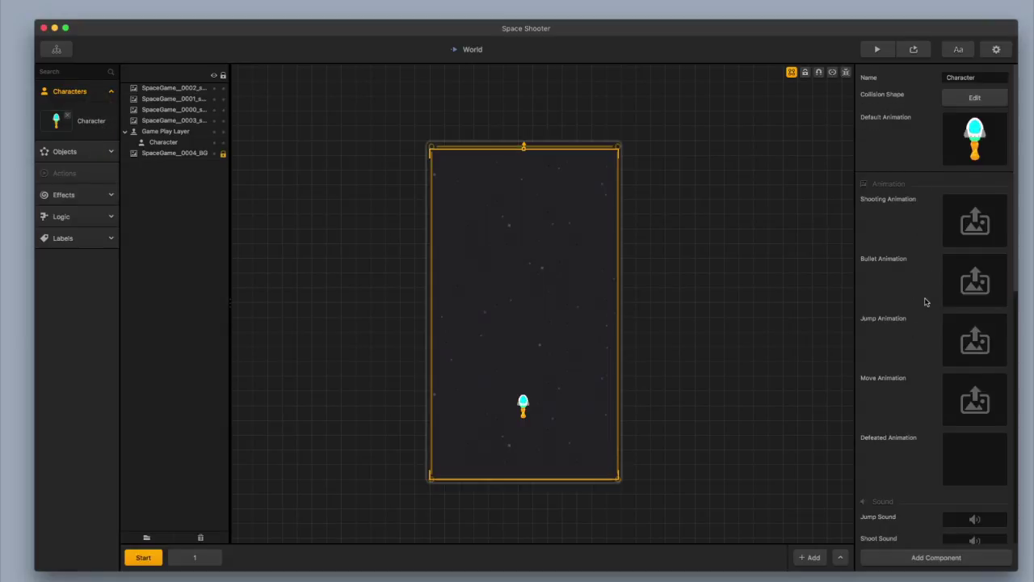
scroll(926, 303, down, 2)
mouse_move(976, 342)
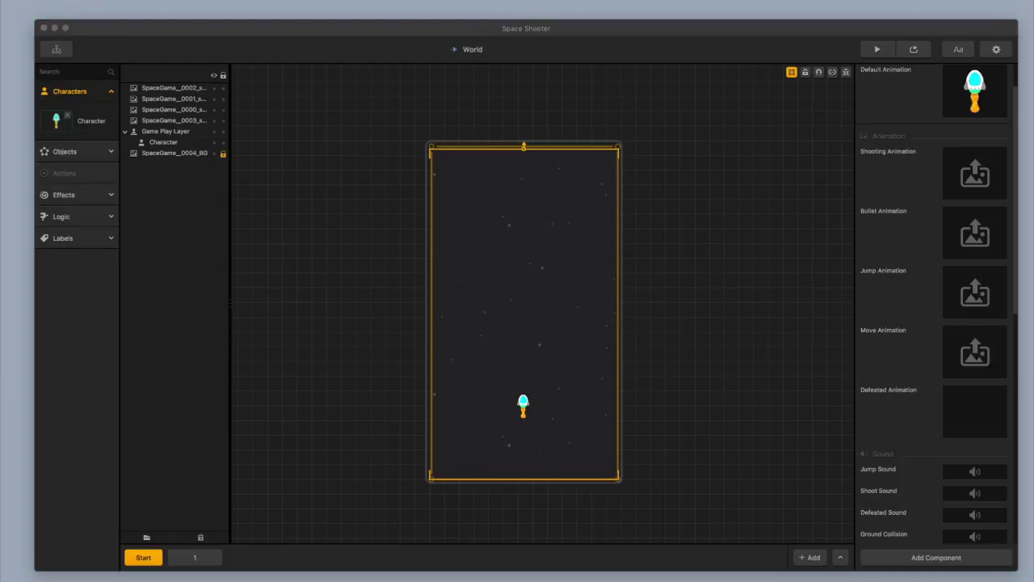
drag(1033, 380, 978, 349)
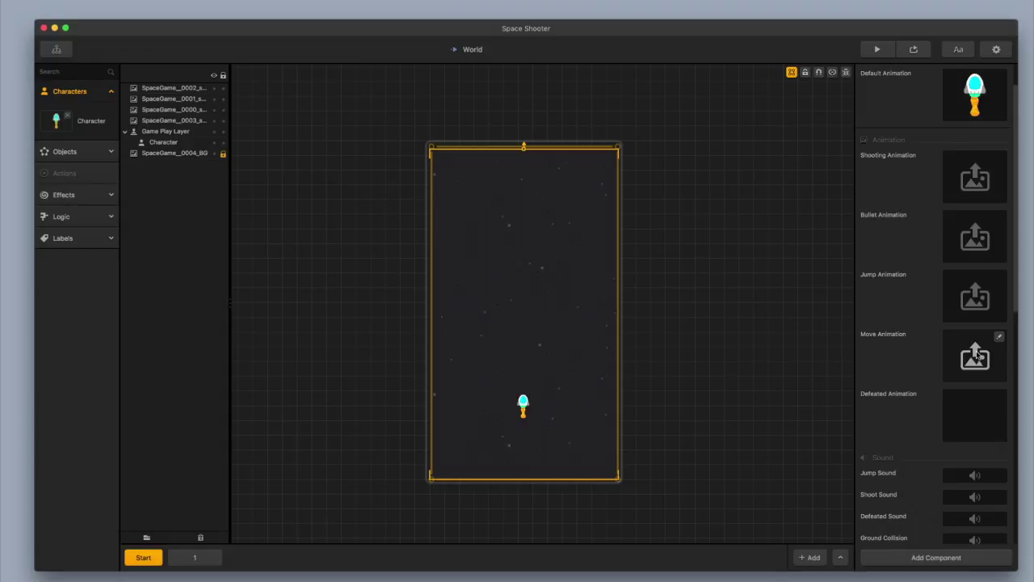
- Test the Character's move animation in the game preview by steering the rocket left and right, and close the preview
click(878, 49)
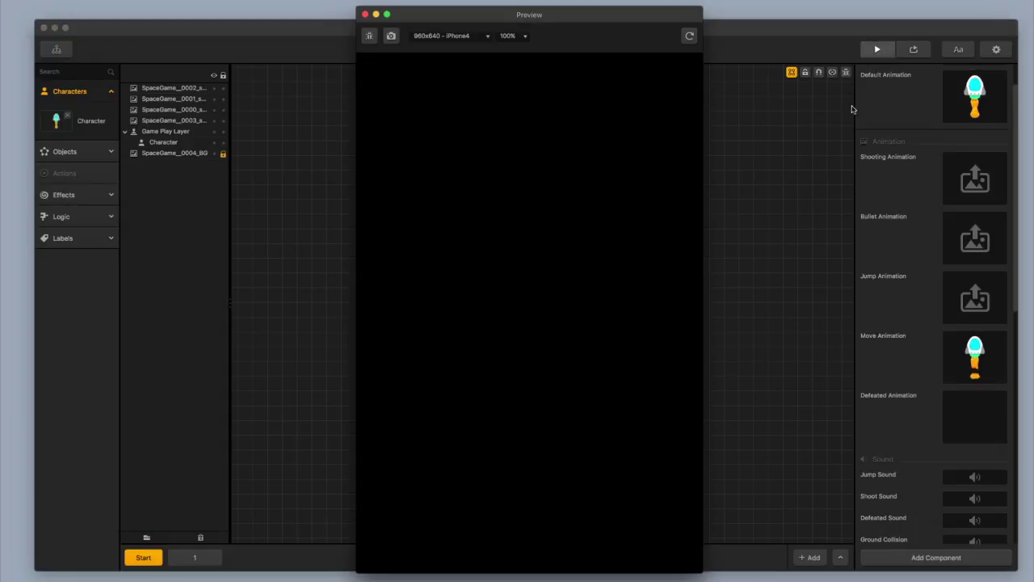
key(Left)
key(Right)
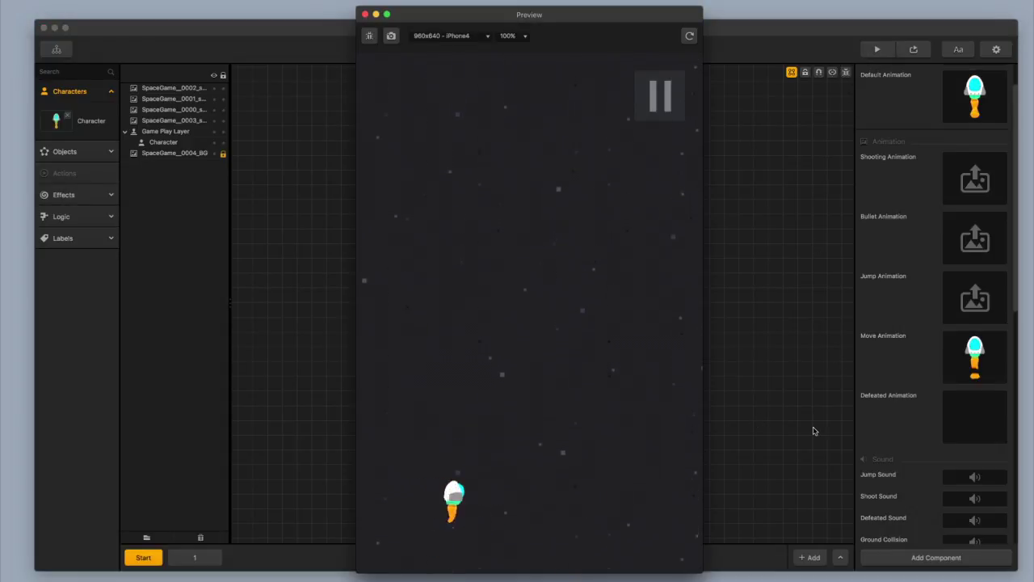
key(Right)
key(Left)
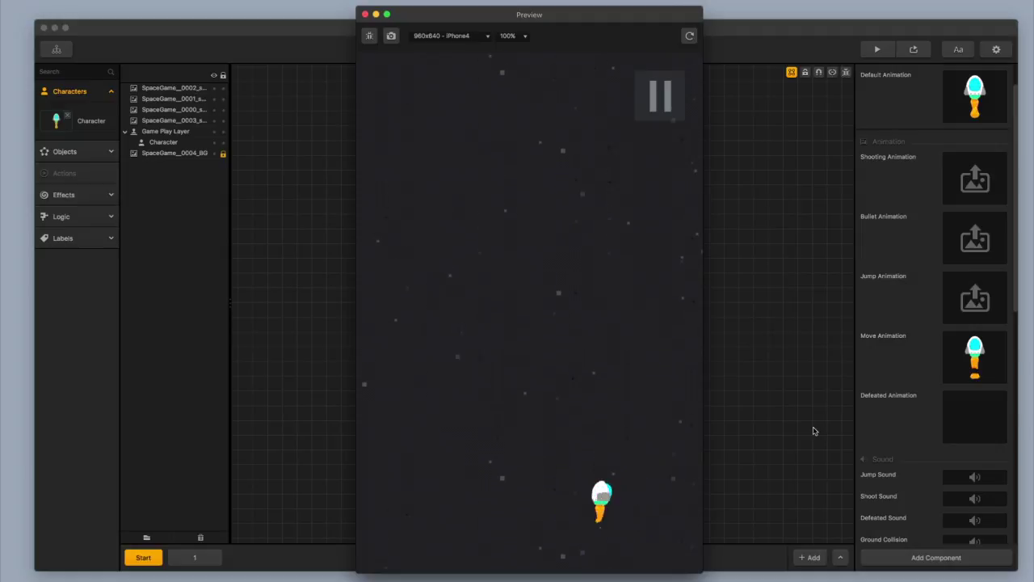
key(Right)
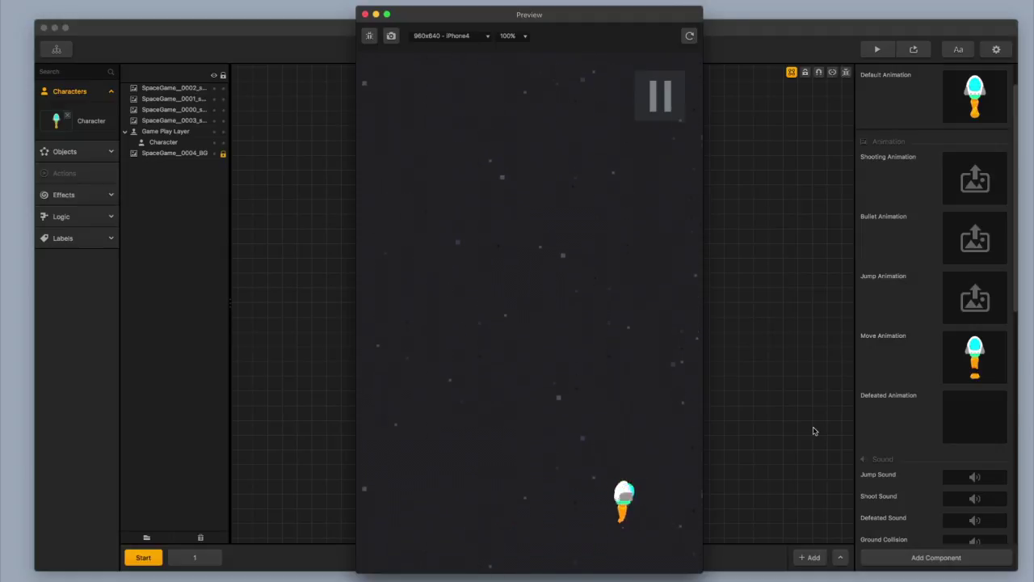
key(Left)
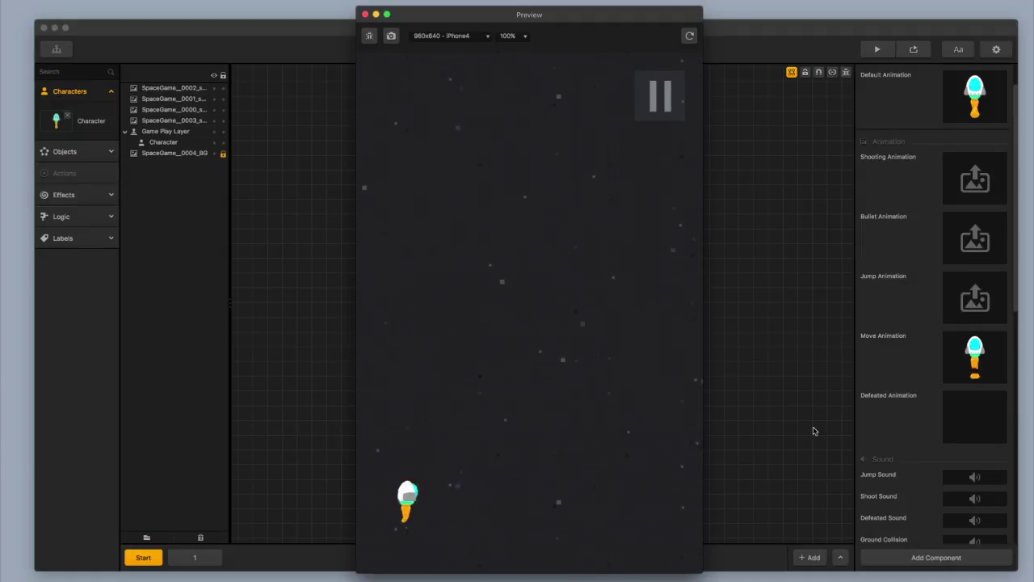
key(Right)
click(366, 14)
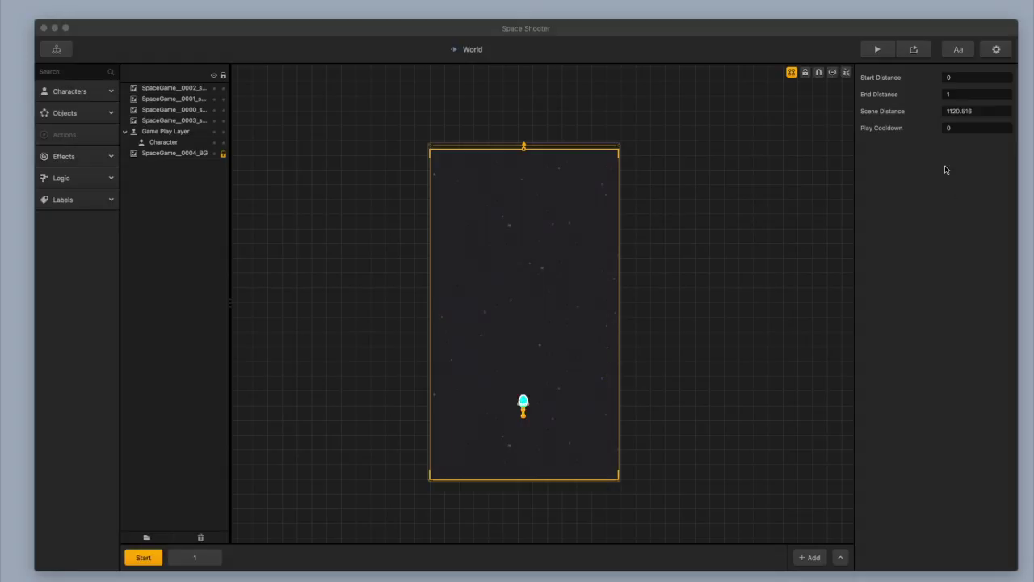
- Start the game preview and steer the rocket past the screen's side edges to check its limits, and close the preview
click(878, 52)
click(554, 440)
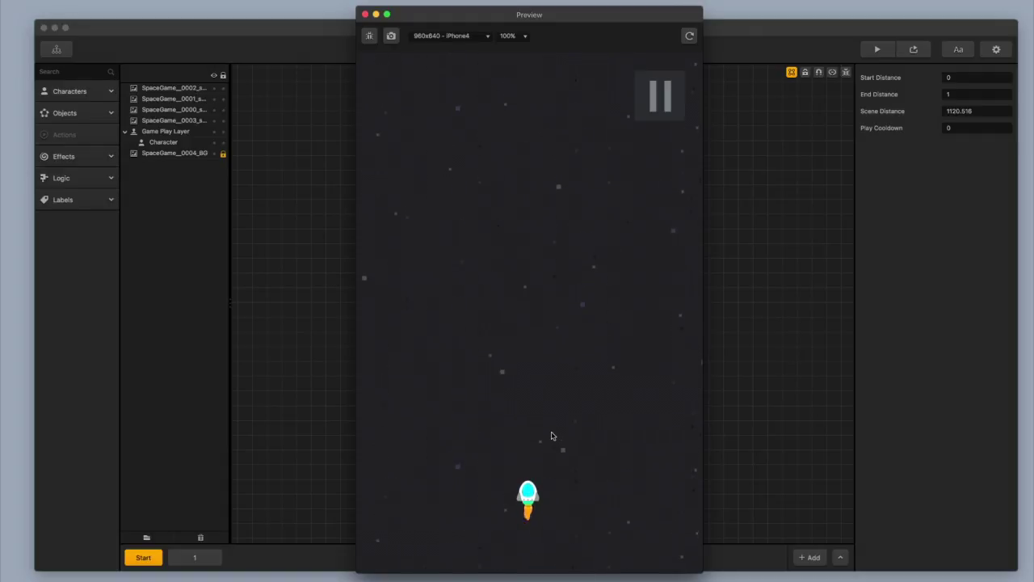
key(Left)
key(Left)
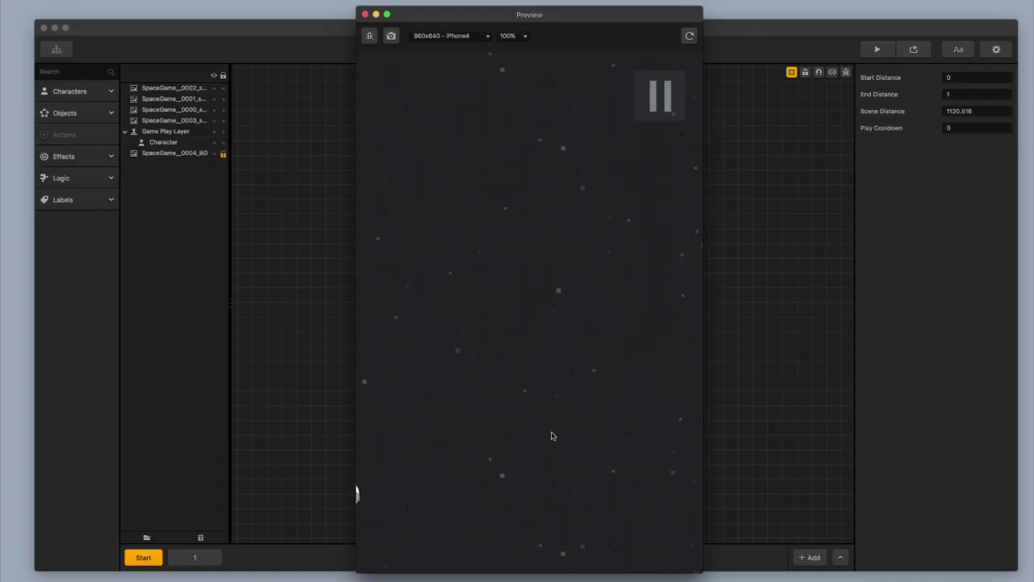
key(Right)
key(Left)
click(365, 16)
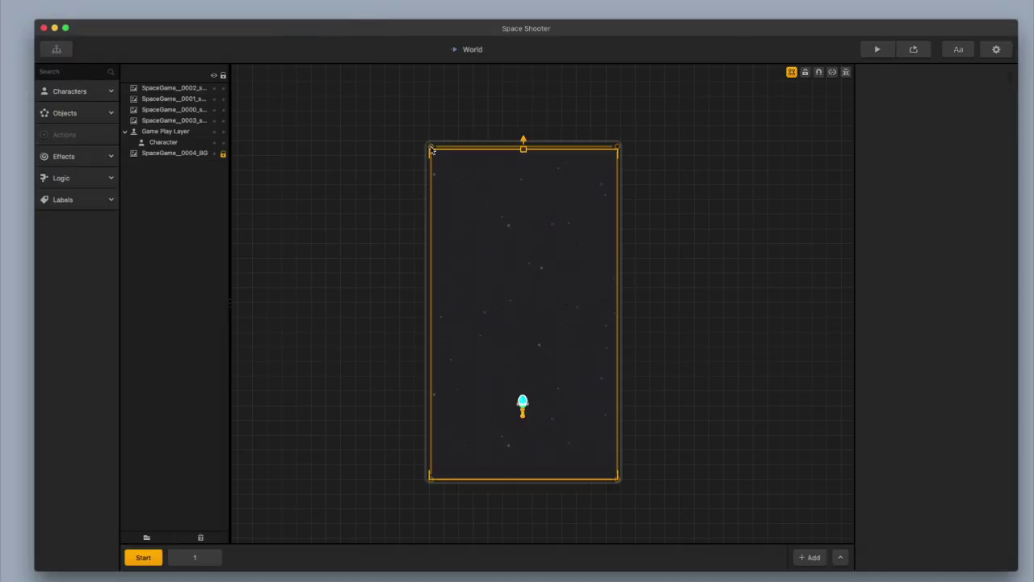
- Move the World scene's left and right boundary lines slightly inward from the screen edges
drag(432, 150, 437, 149)
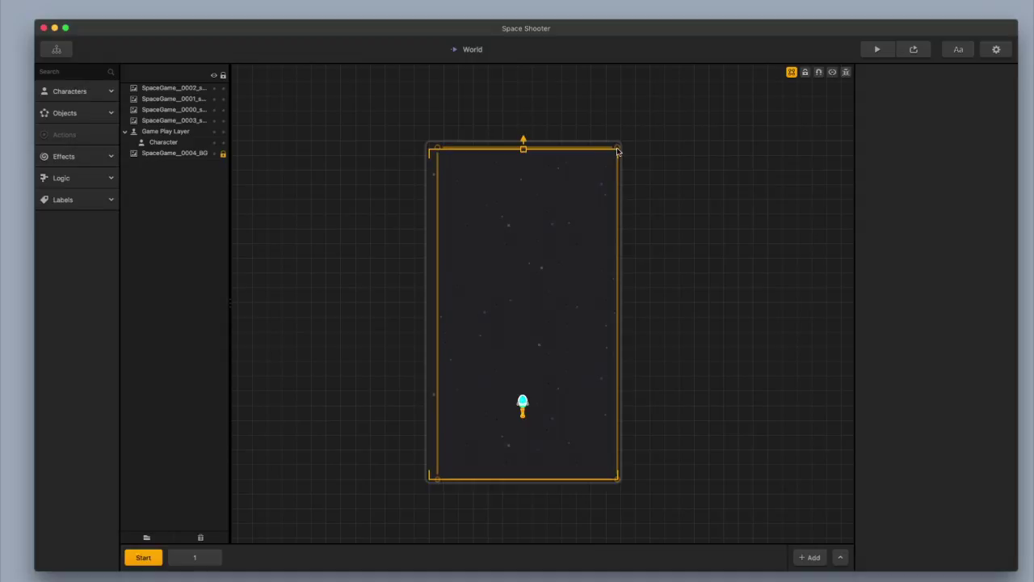
drag(618, 150, 610, 147)
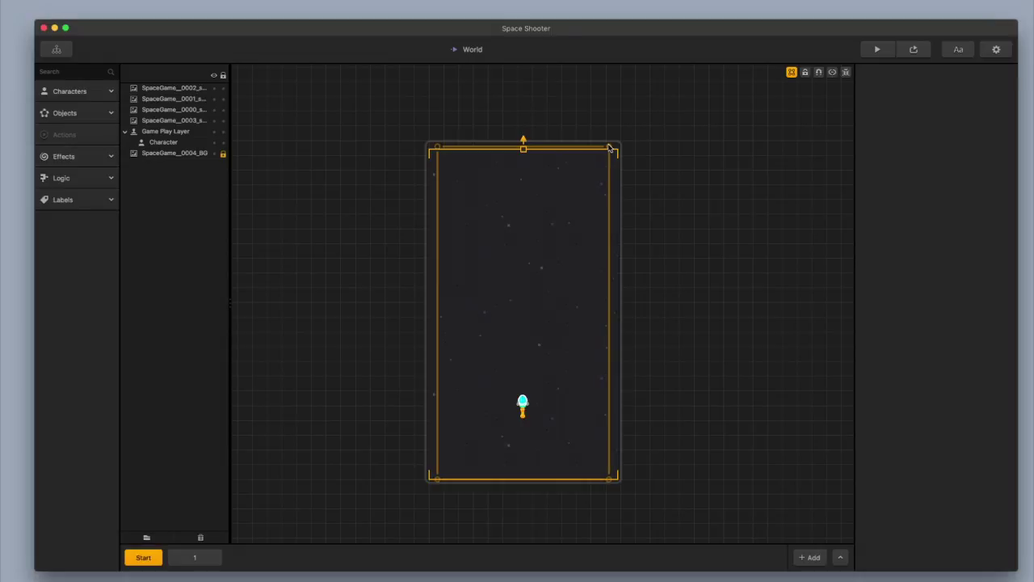
drag(610, 147, 609, 147)
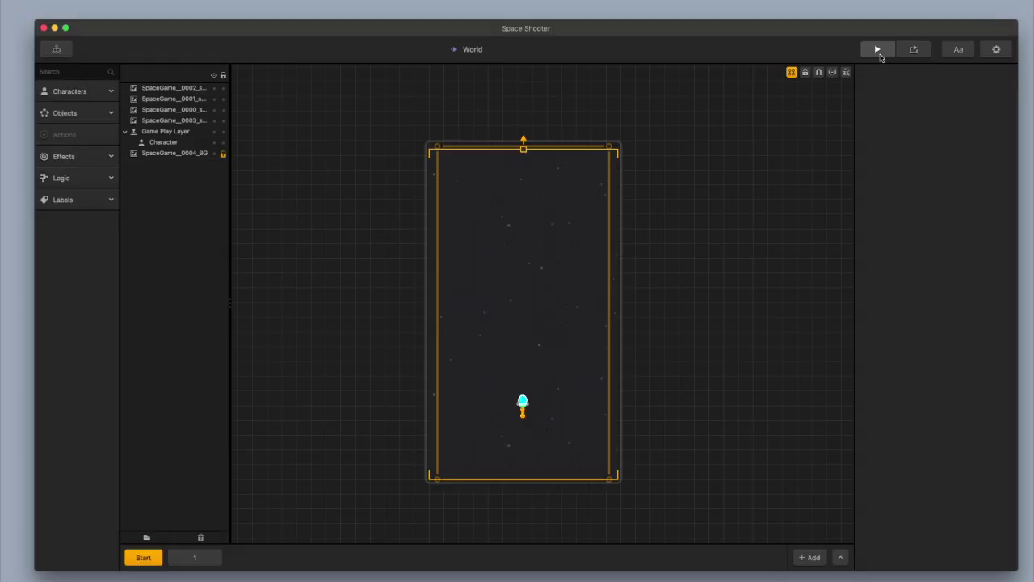
- Run the game preview and steer the rocket repeatedly against both side boundaries to test the narrowed movement area
click(877, 50)
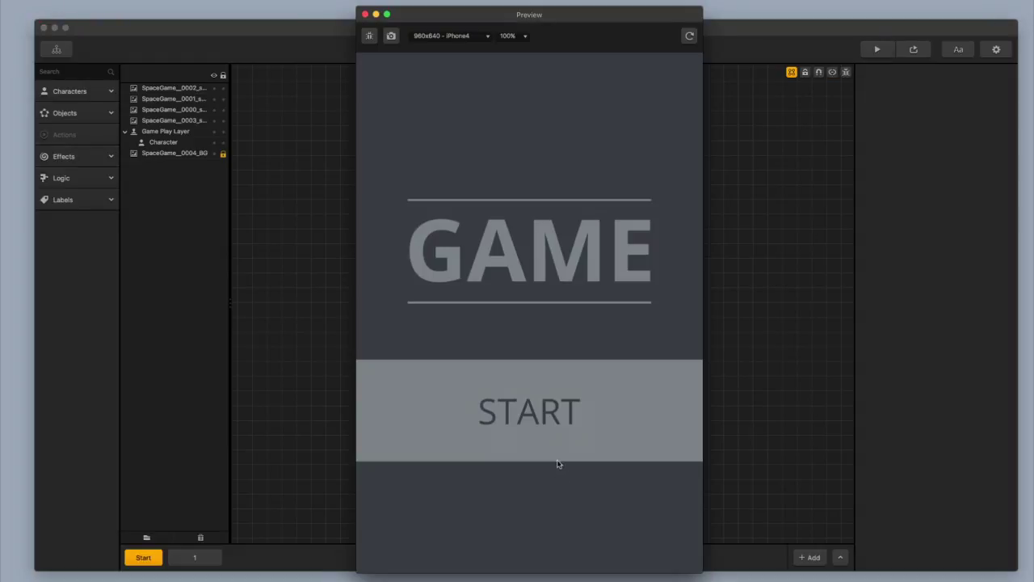
click(565, 461)
key(Left)
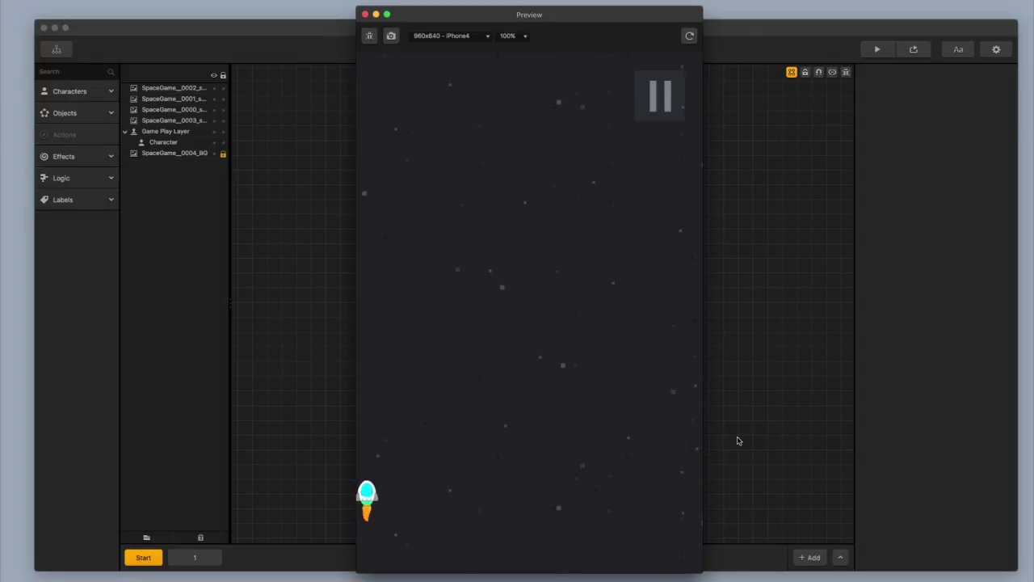
key(Right)
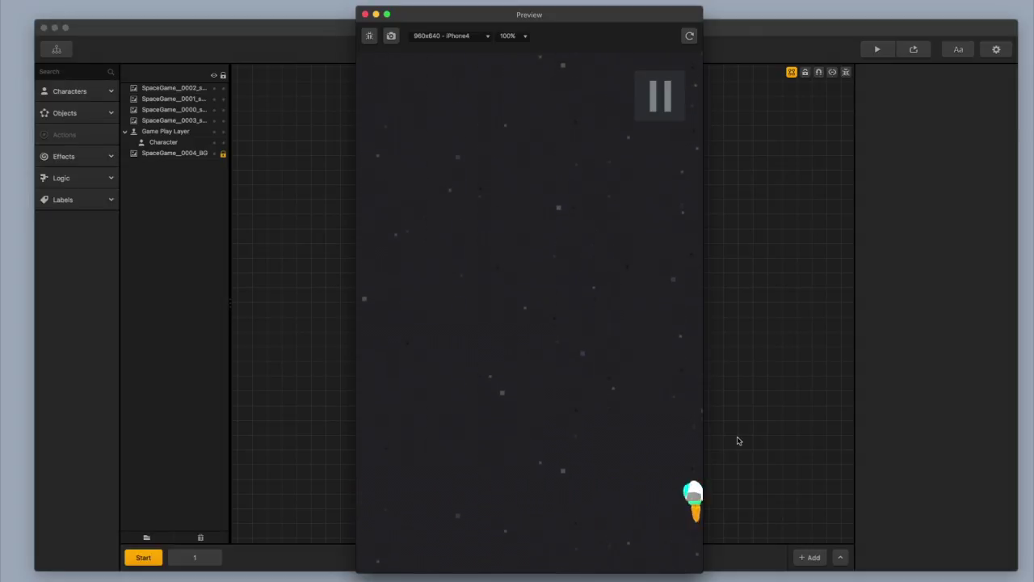
key(Left)
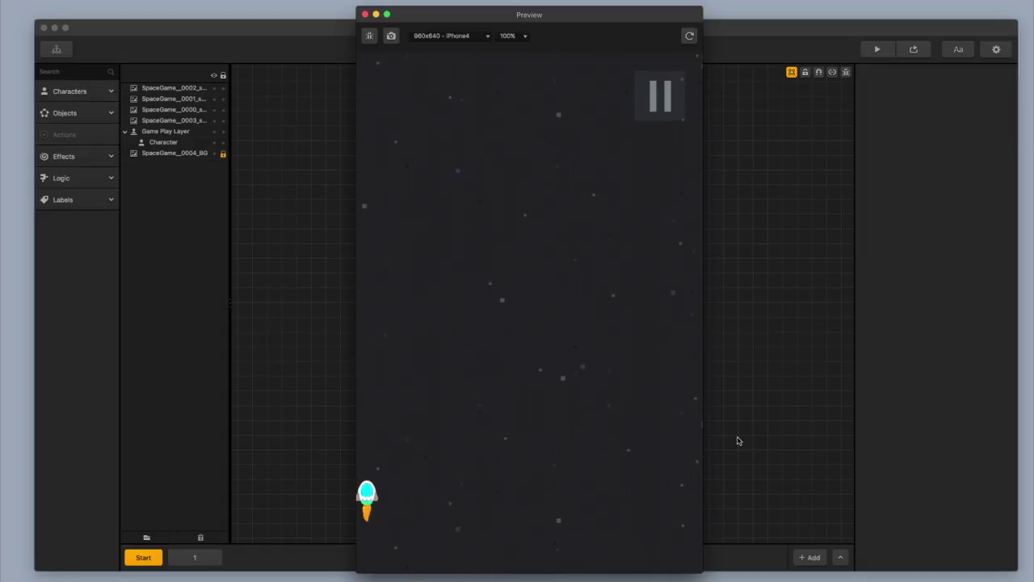
key(Right)
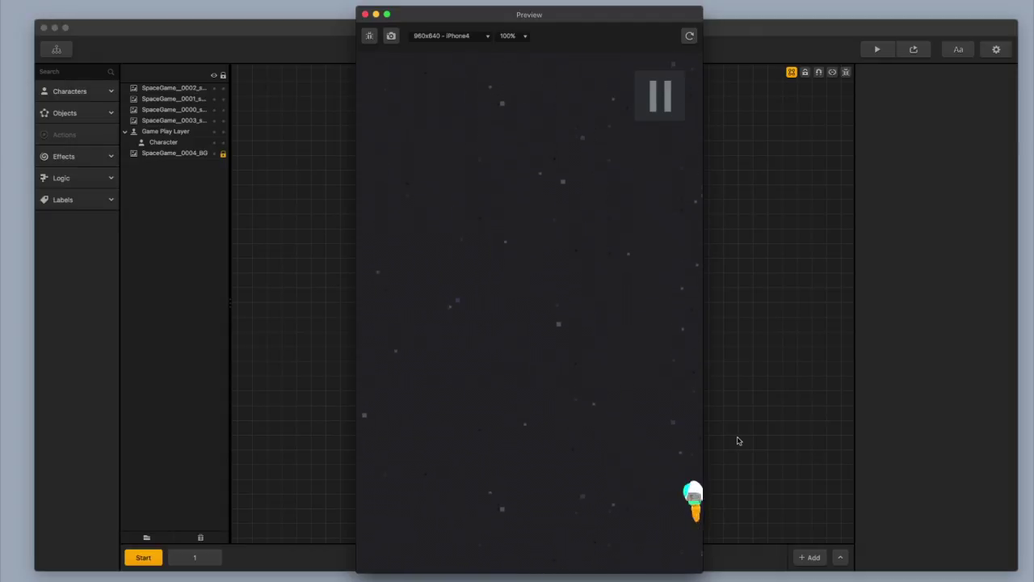
key(Left)
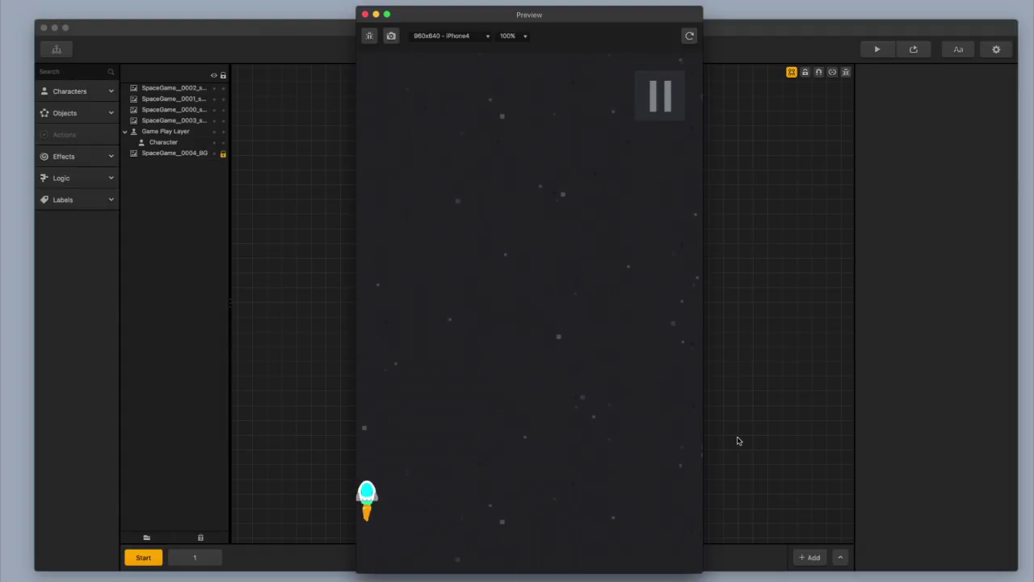
key(Right)
key(Left)
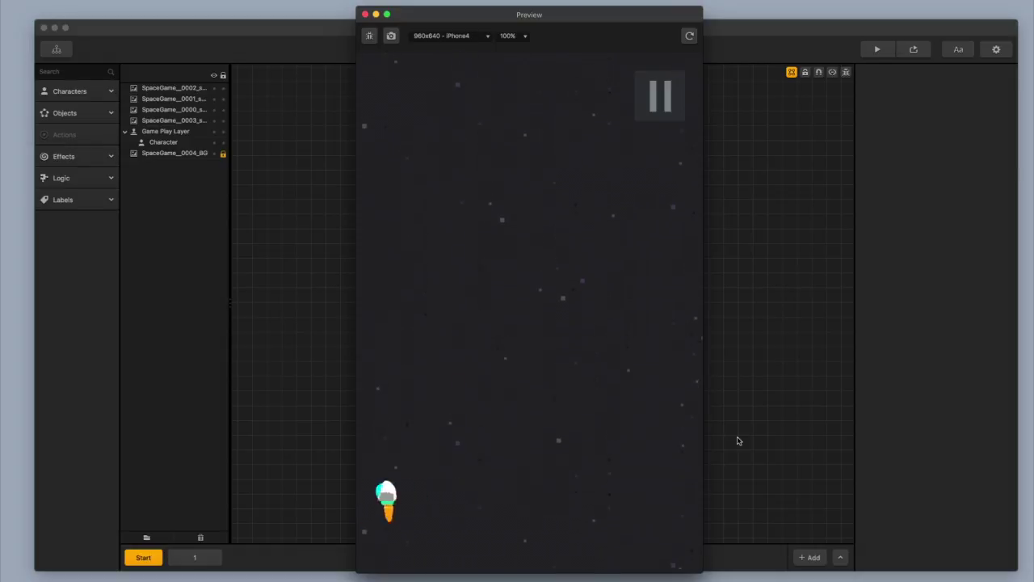
key(Right)
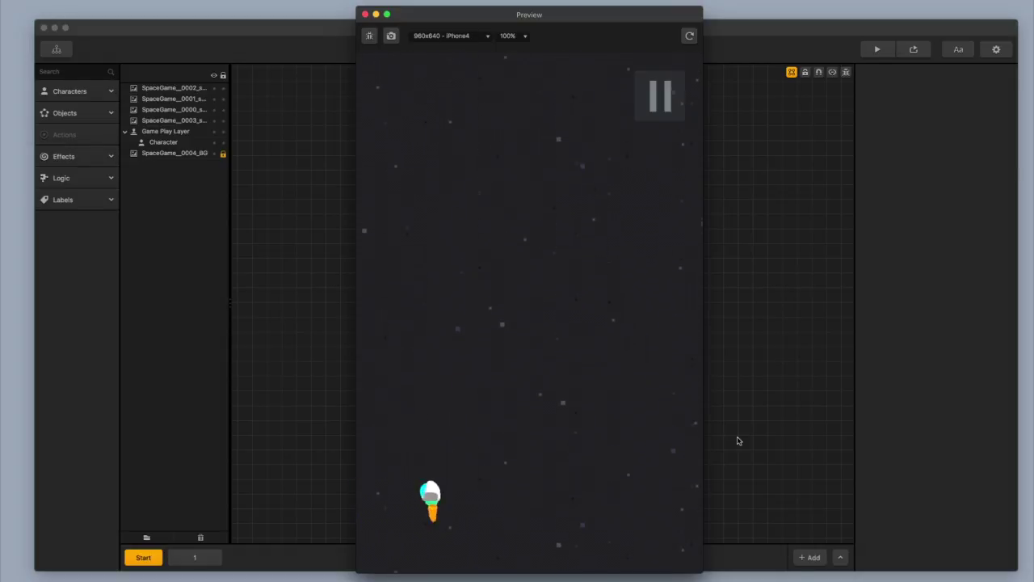
key(Left)
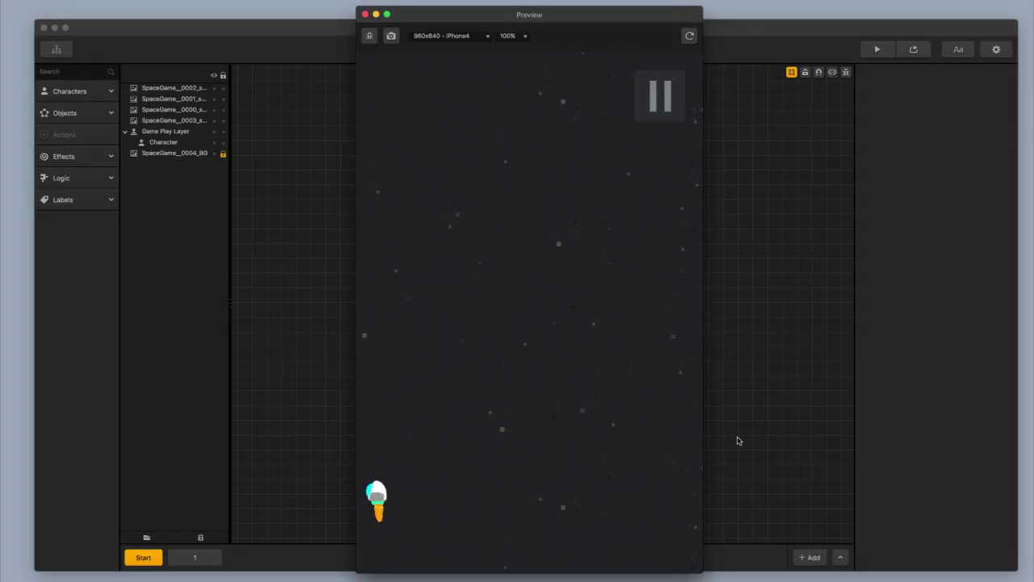
key(Right)
key(Left)
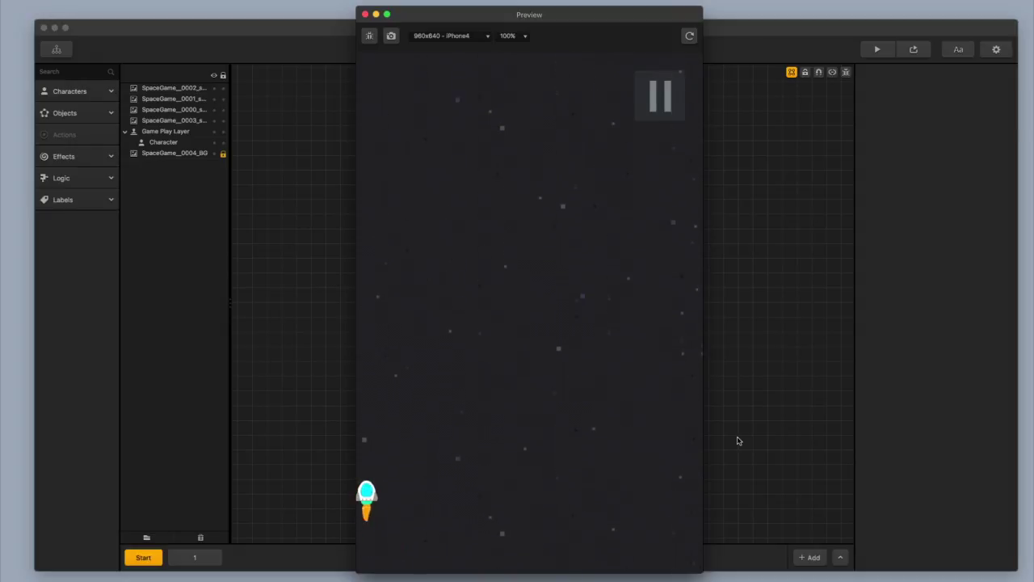
key(Right)
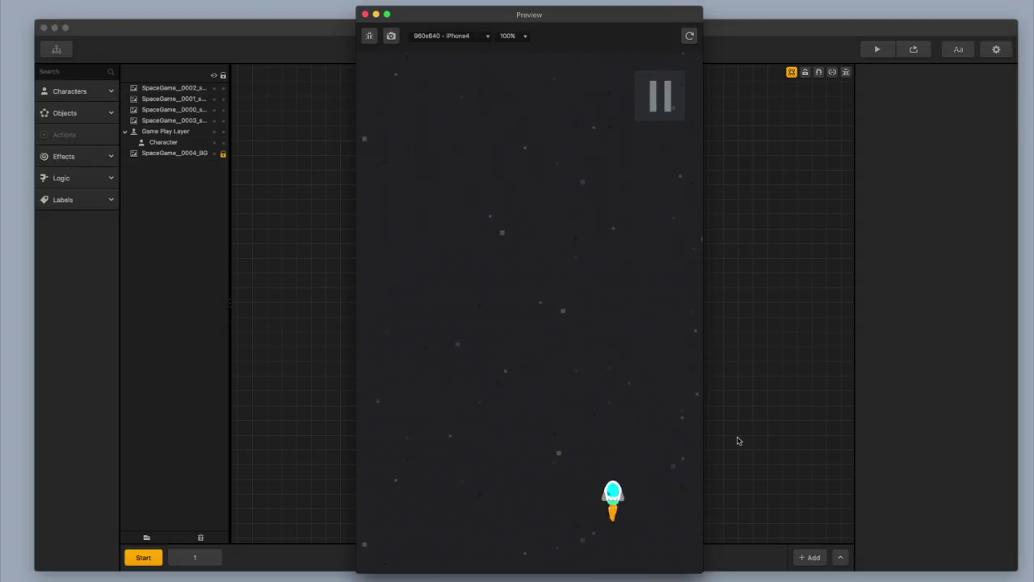
- Steer the rocket back and forth between both side boundaries once more and close the game preview
key(Right)
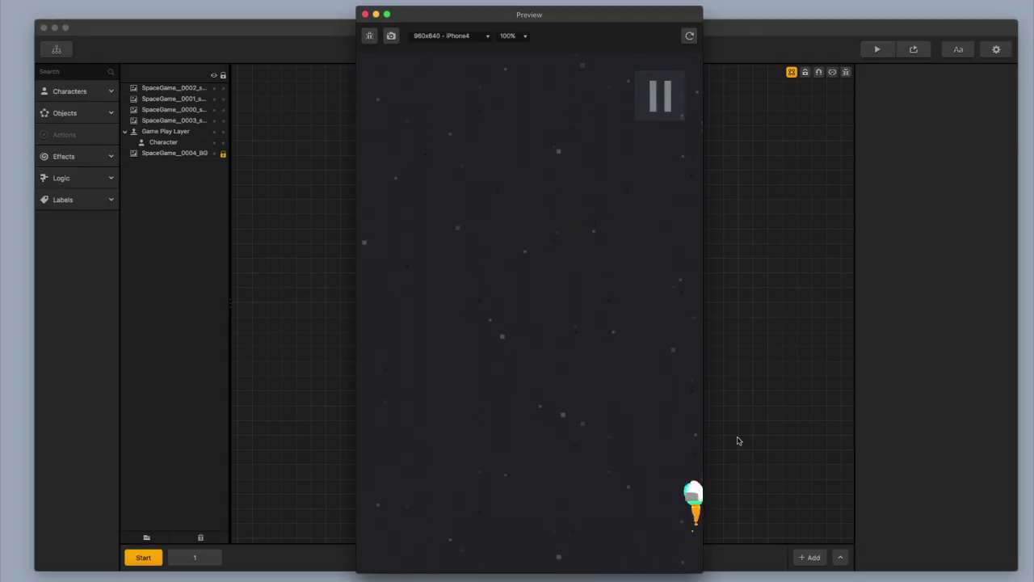
key(Left)
key(Right)
key(Left)
key(Right)
click(366, 15)
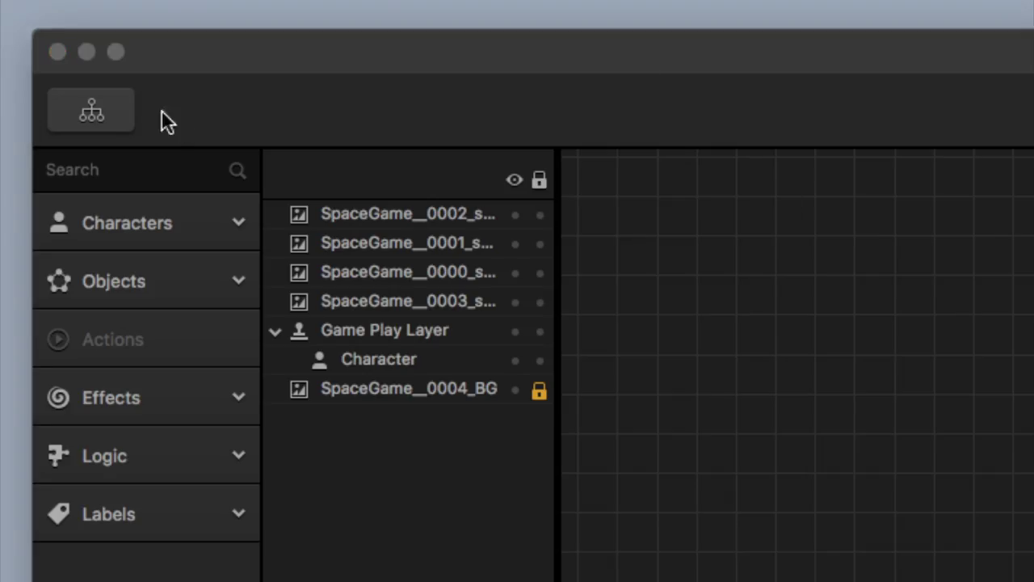
- Open the World UI scene from the project overview and bring the TOUCH TO MOVE label in front of the Right and Left buttons
click(120, 112)
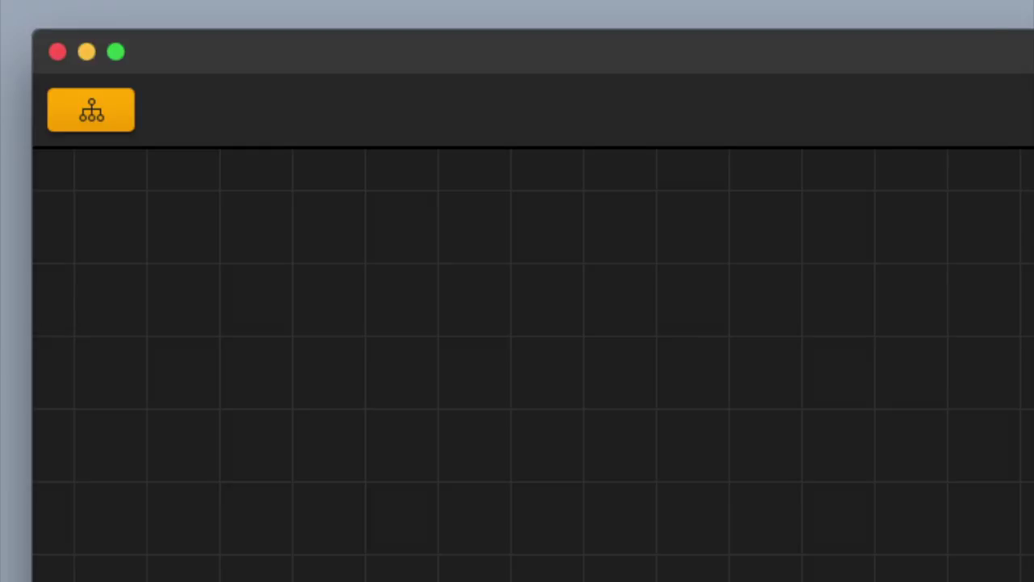
double_click(655, 336)
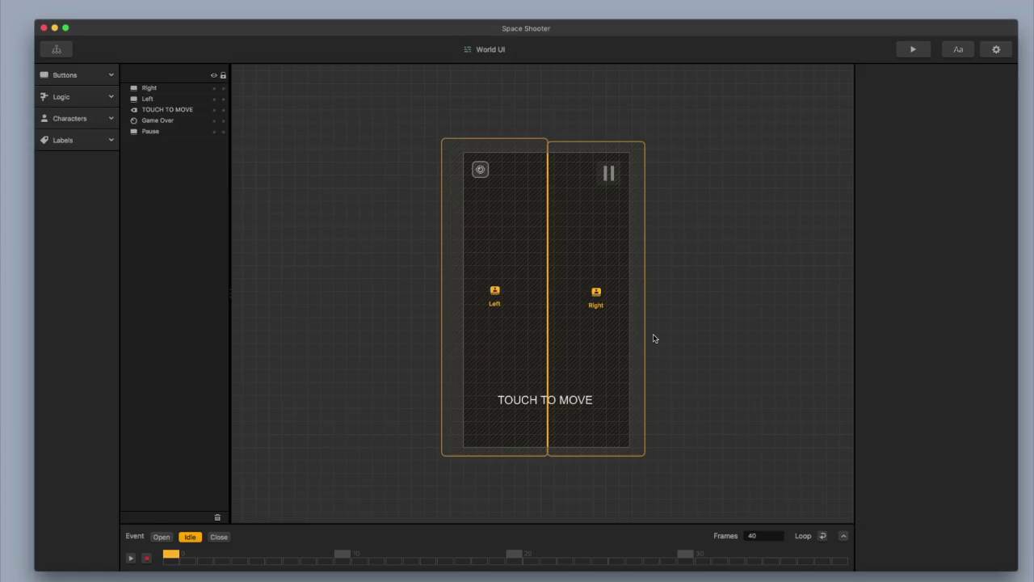
click(179, 111)
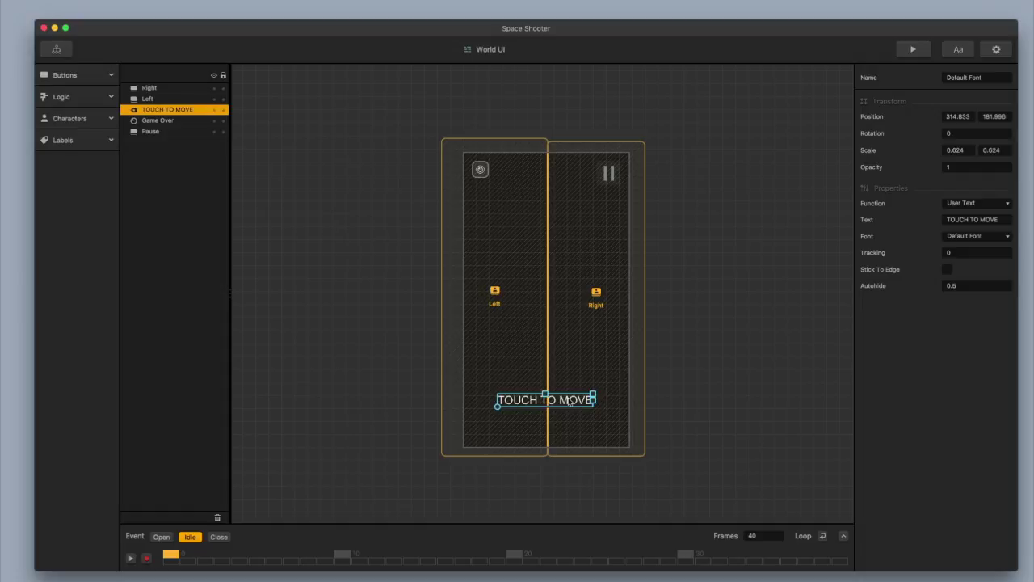
key(super+bracketright)
key(super+bracketright)
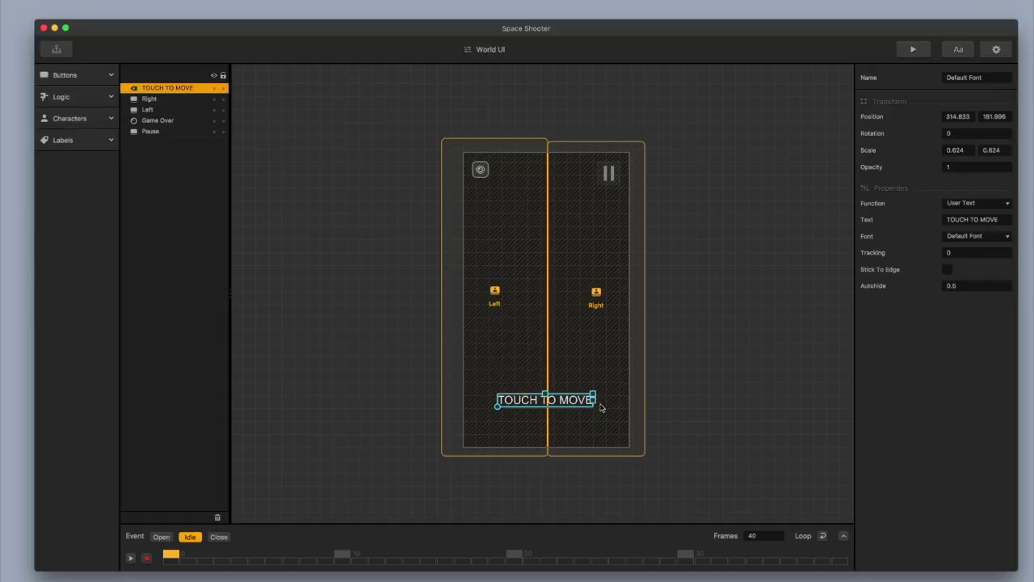
- Nudge the TOUCH TO MOVE label to about X 321 and lock the Right and Left buttons
click(681, 404)
mouse_move(569, 404)
mouse_down()
mouse_move(571, 391)
mouse_move(561, 403)
mouse_up()
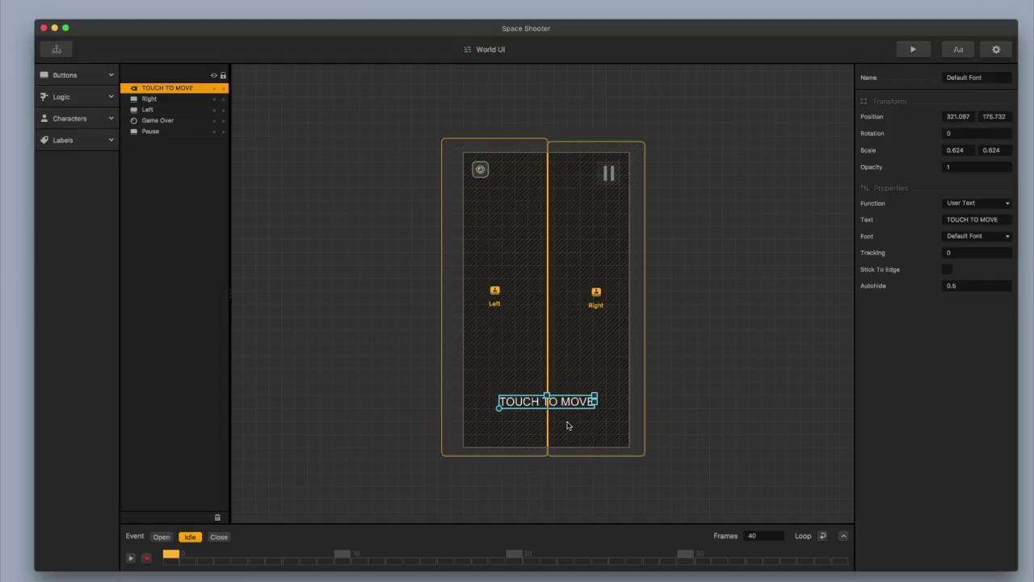
scroll(299, 194, up, 1)
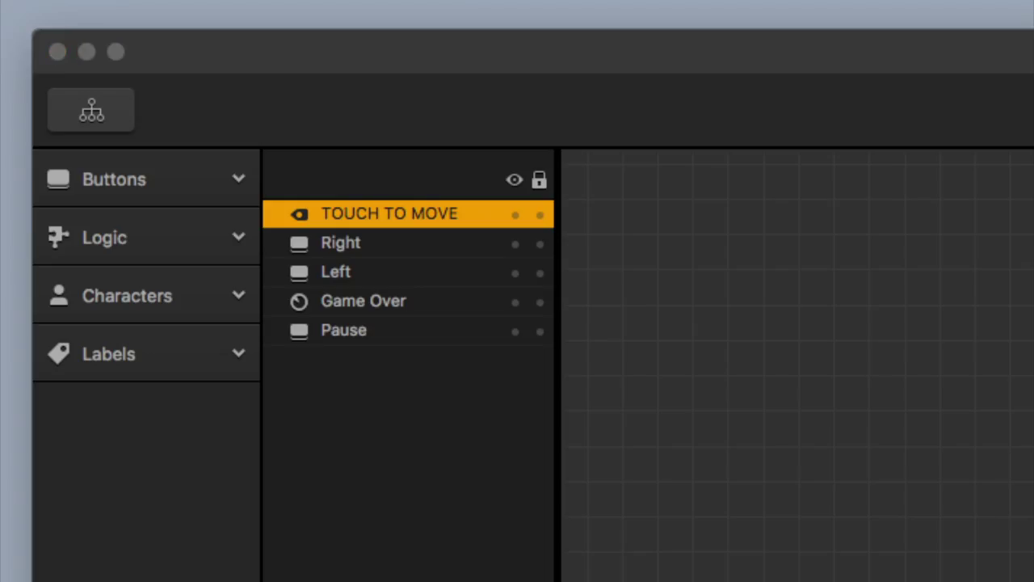
click(541, 245)
click(540, 271)
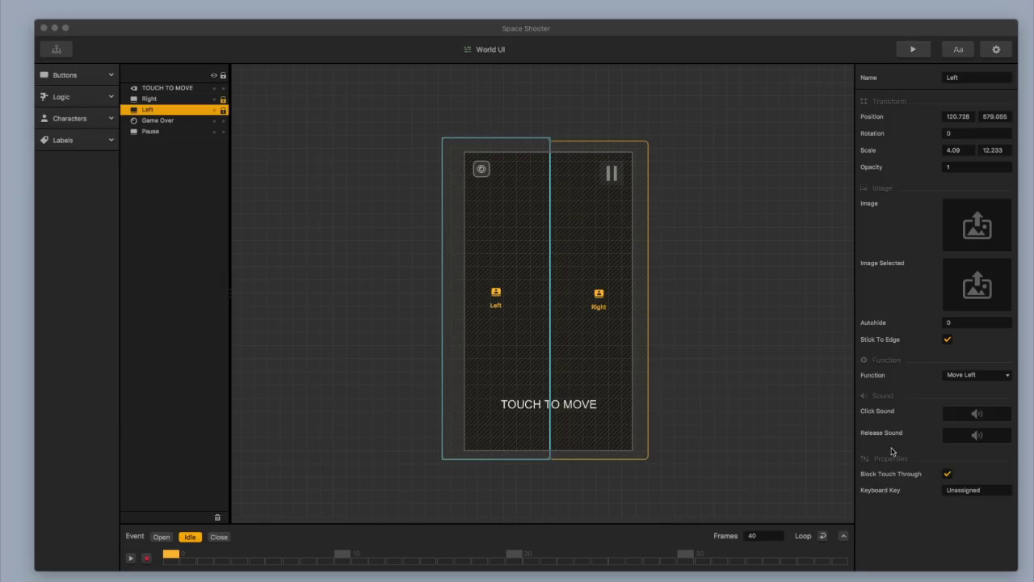
- Change the TOUCH TO MOVE label's text to "Tap Sides To Move"
click(568, 410)
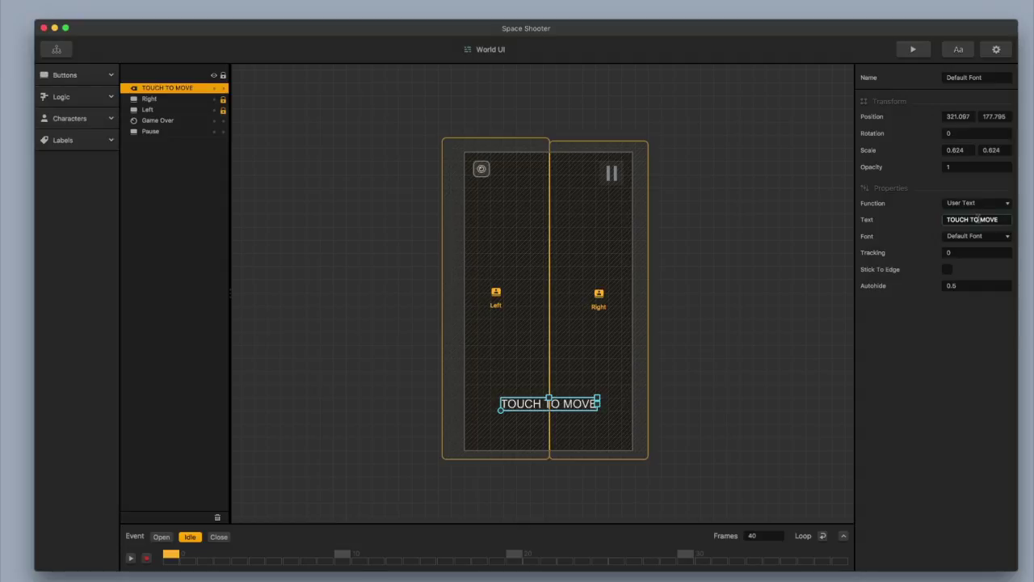
drag(947, 219, 1005, 220)
text(Tap Sides To Move)
- Set the Tap Sides To Move label's Autohide to 0.3 and enable Stick To Edge
click(965, 284)
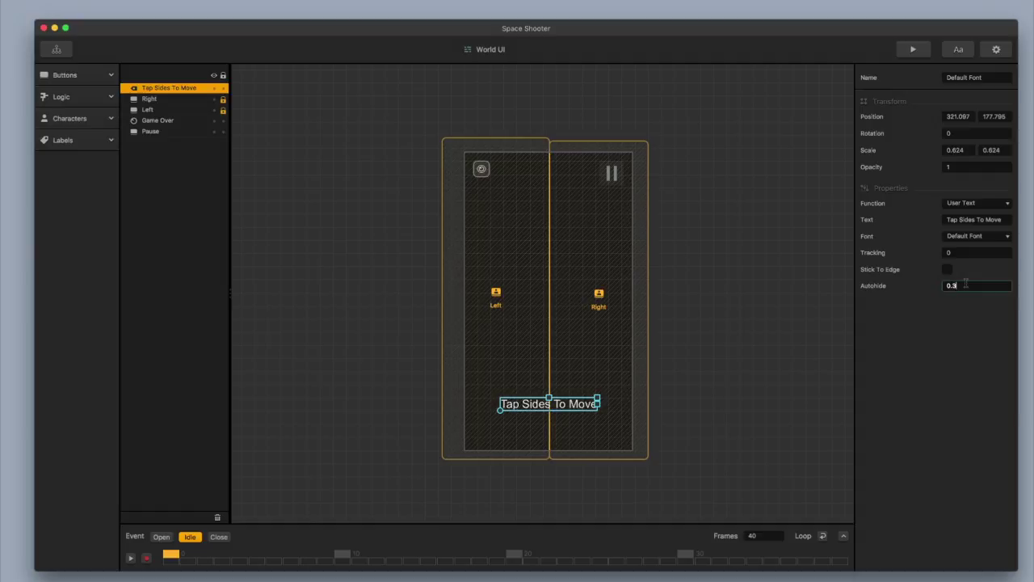
key(Return)
click(949, 270)
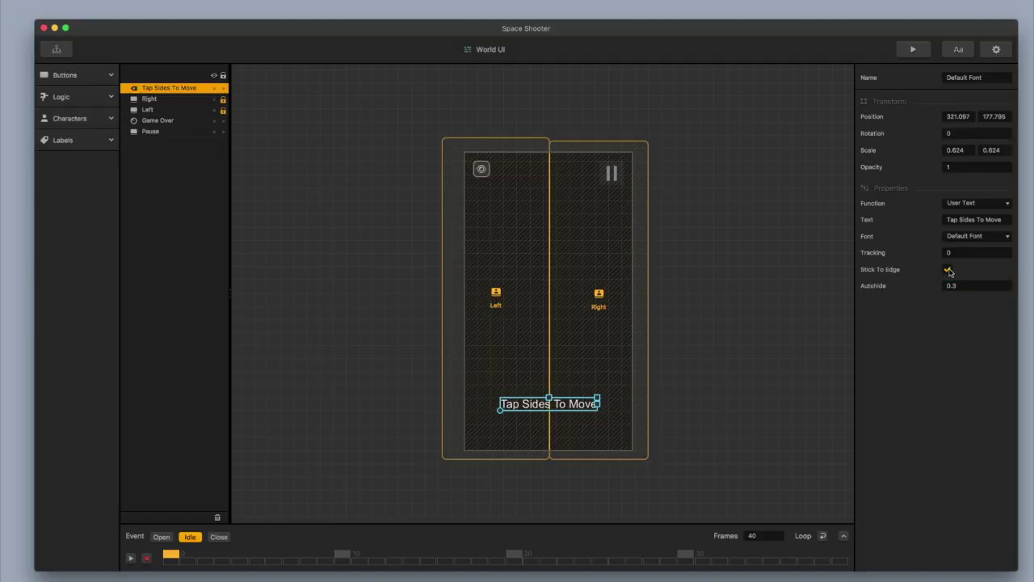
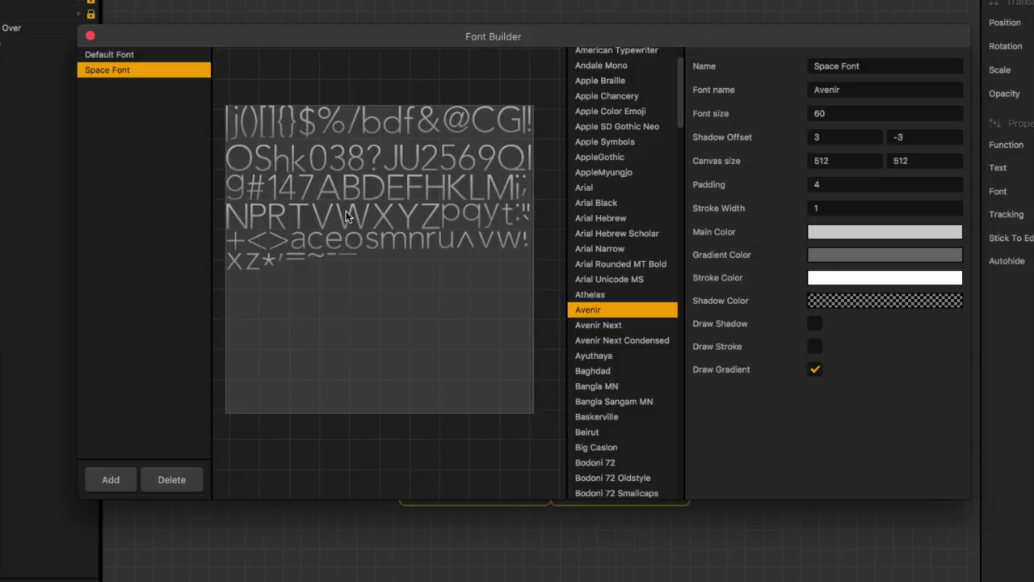
- Darken the Space Font's gradient color to dark grey and set its main color to white in the Font Builder
scroll(654, 295, down, 10)
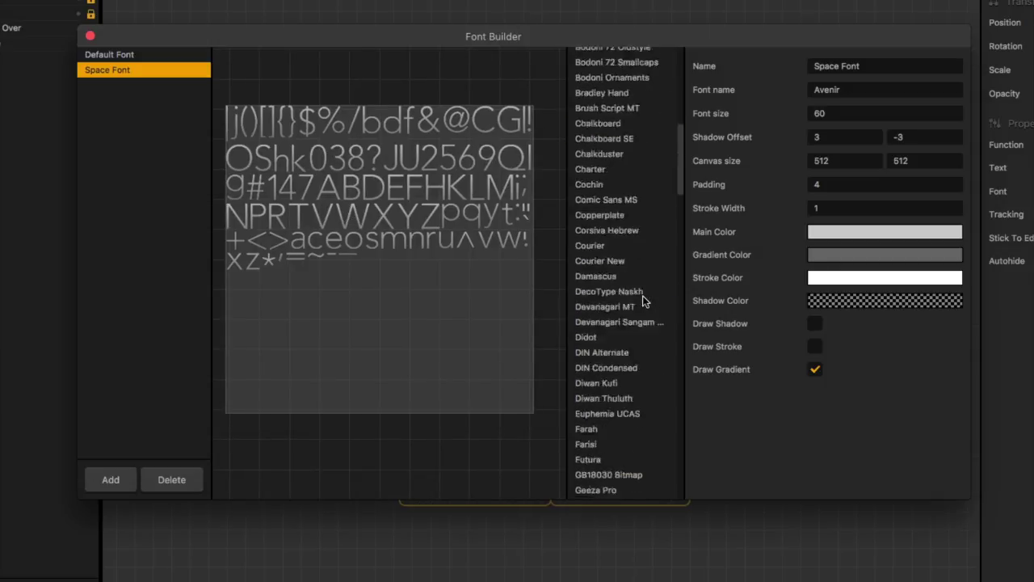
scroll(643, 301, up, 15)
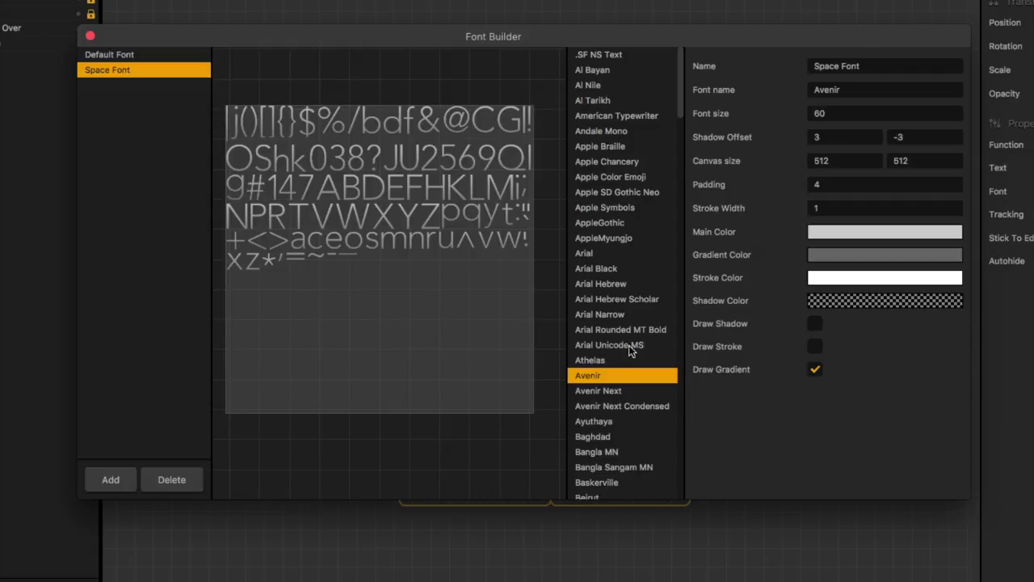
click(836, 258)
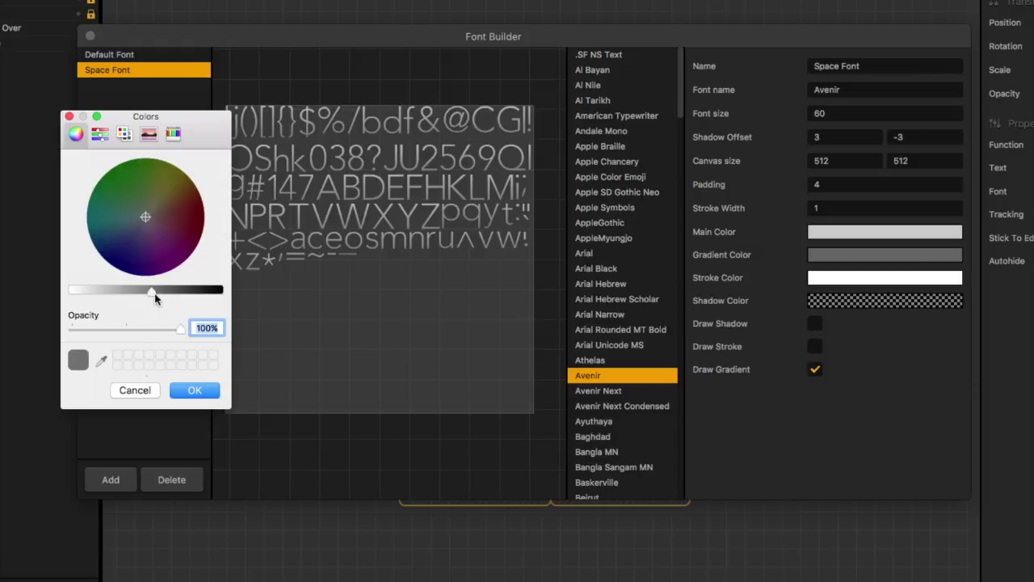
drag(155, 298, 173, 293)
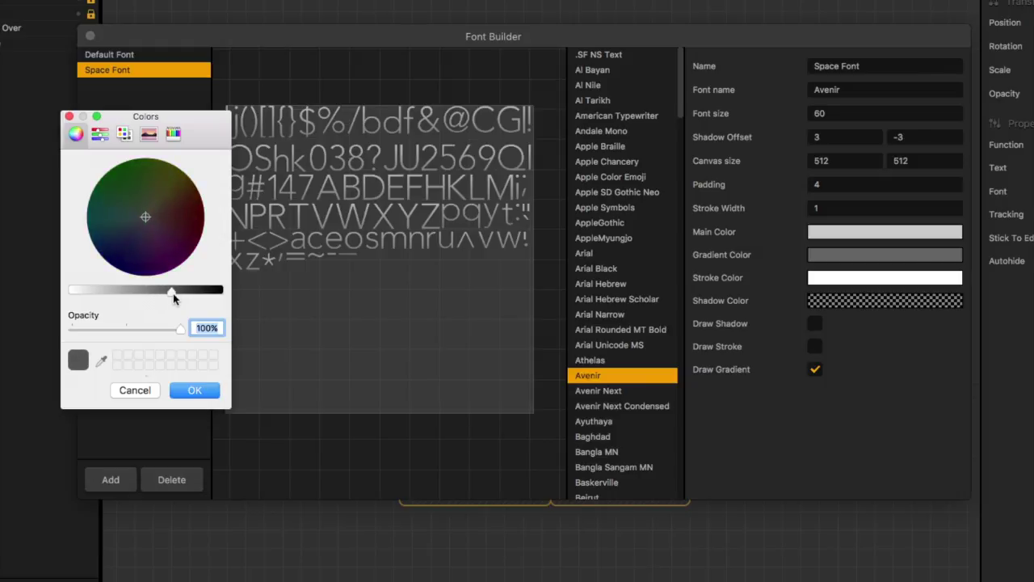
click(194, 391)
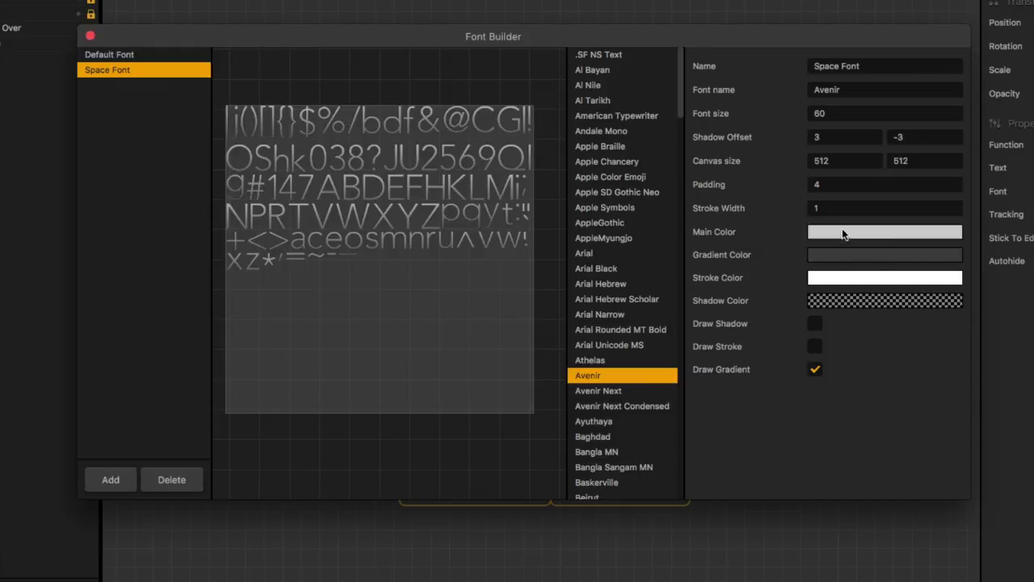
click(842, 234)
drag(97, 315, 73, 320)
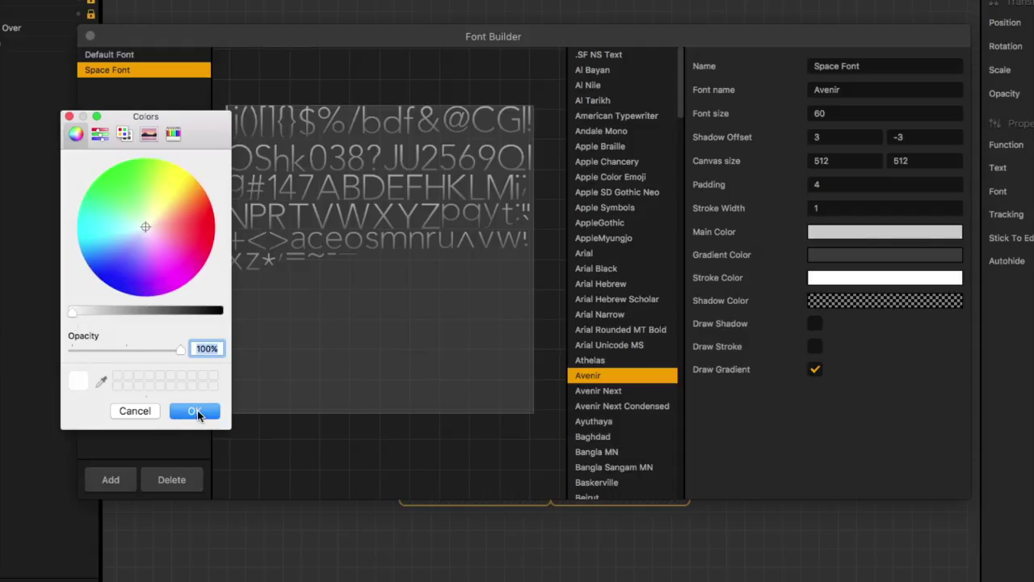
click(197, 410)
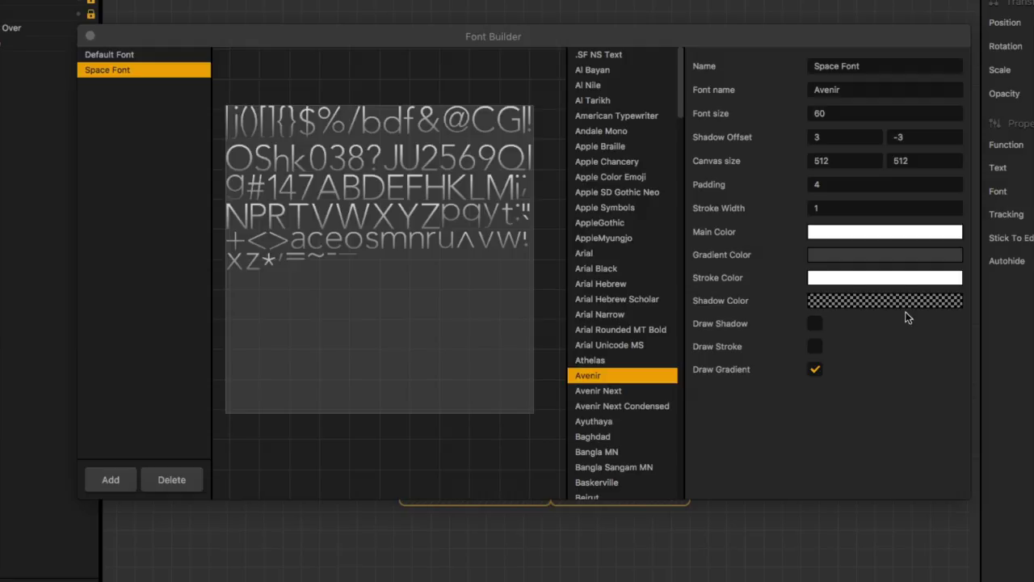
- Try the Space Font with a stroke and with a shadow, turning each option off again
click(814, 347)
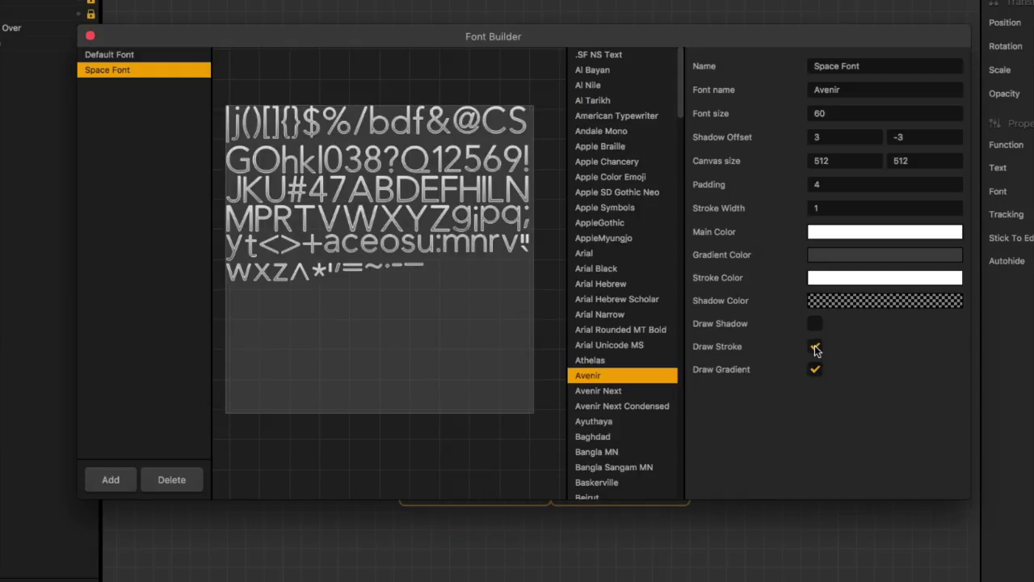
click(815, 348)
click(815, 325)
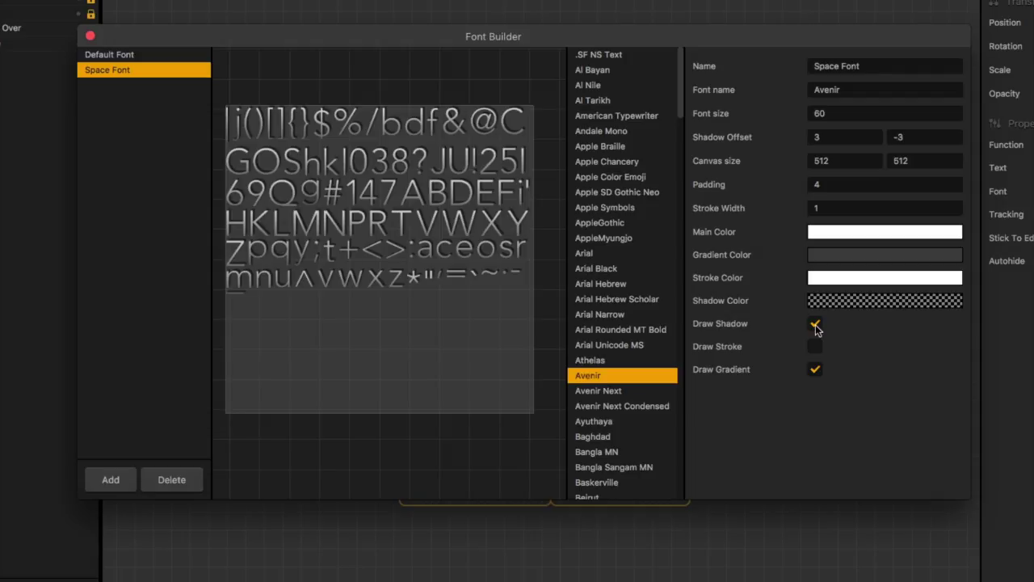
click(815, 324)
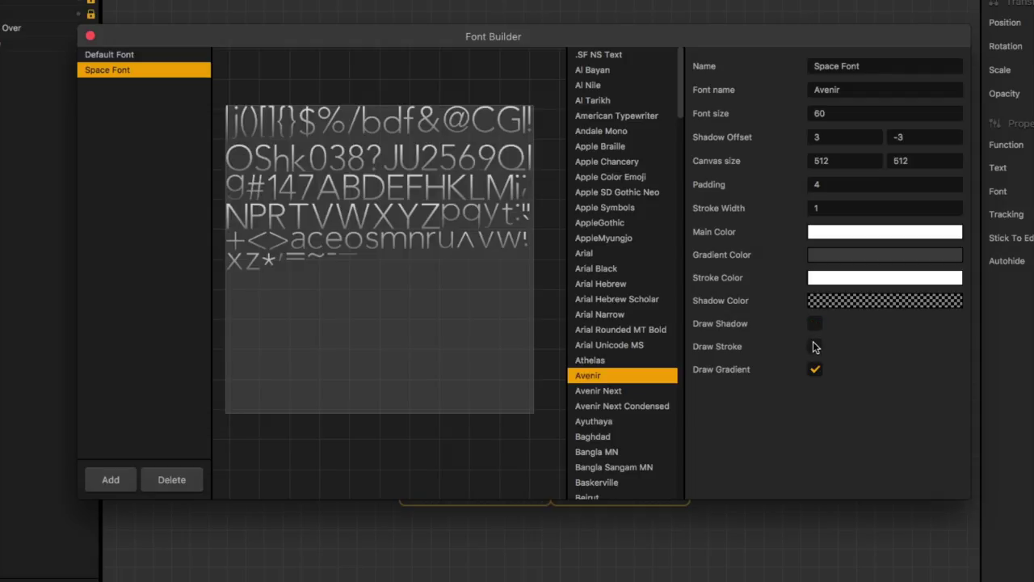
- Close the Font Builder, then apply Space Font to the Tap Sides To Move label and lower it to about Y 104
click(91, 36)
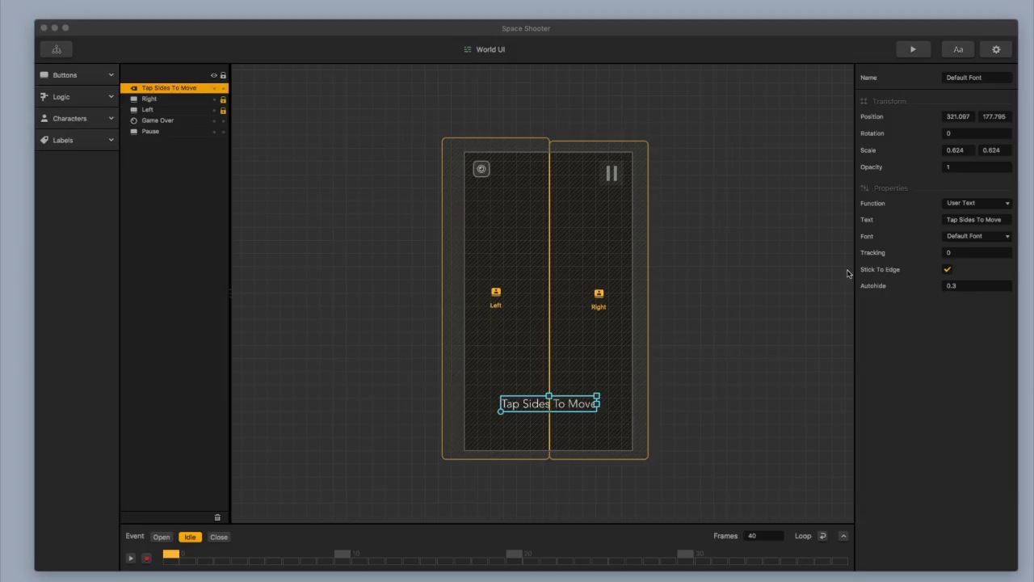
click(970, 237)
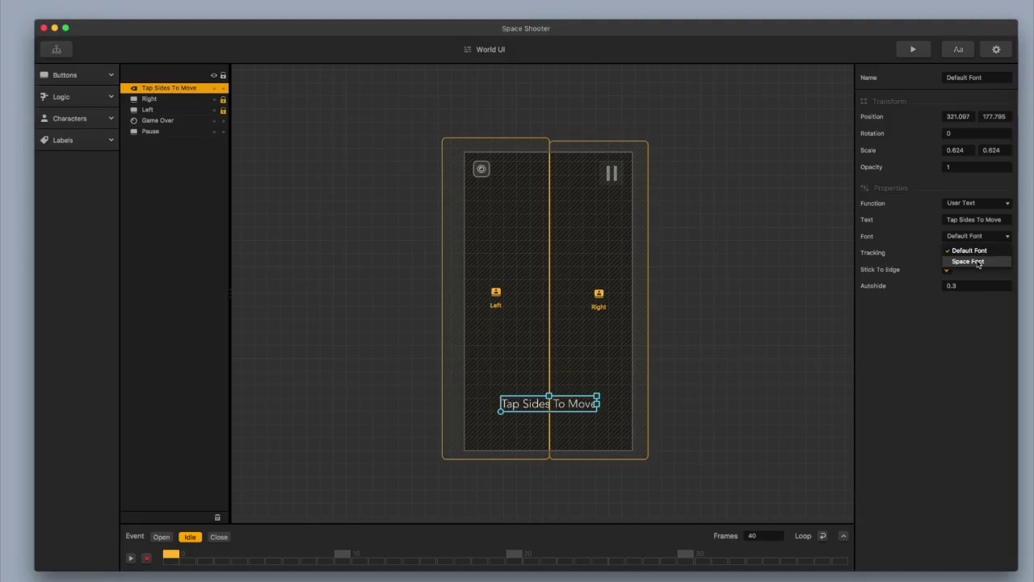
click(969, 262)
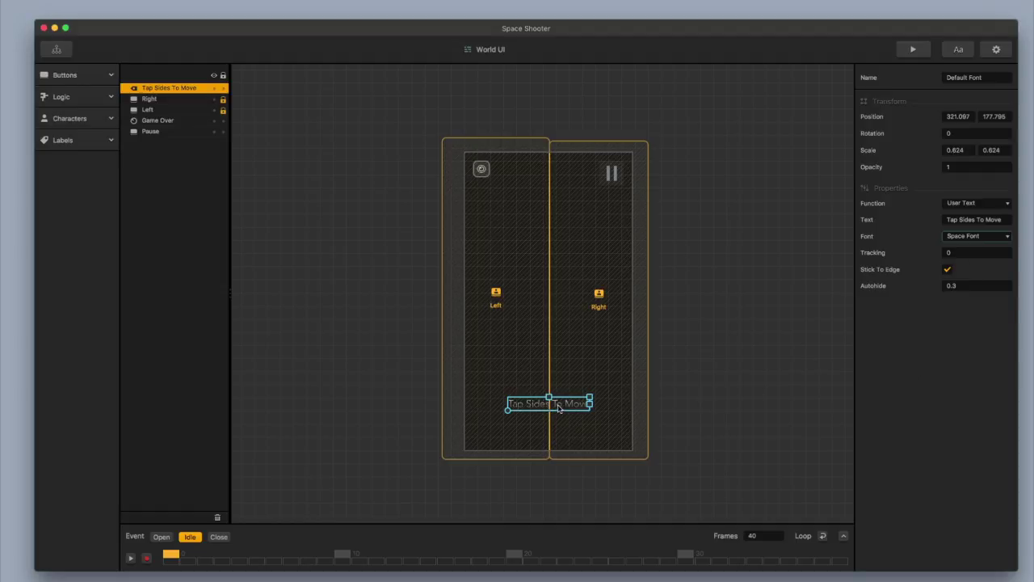
drag(557, 408, 558, 429)
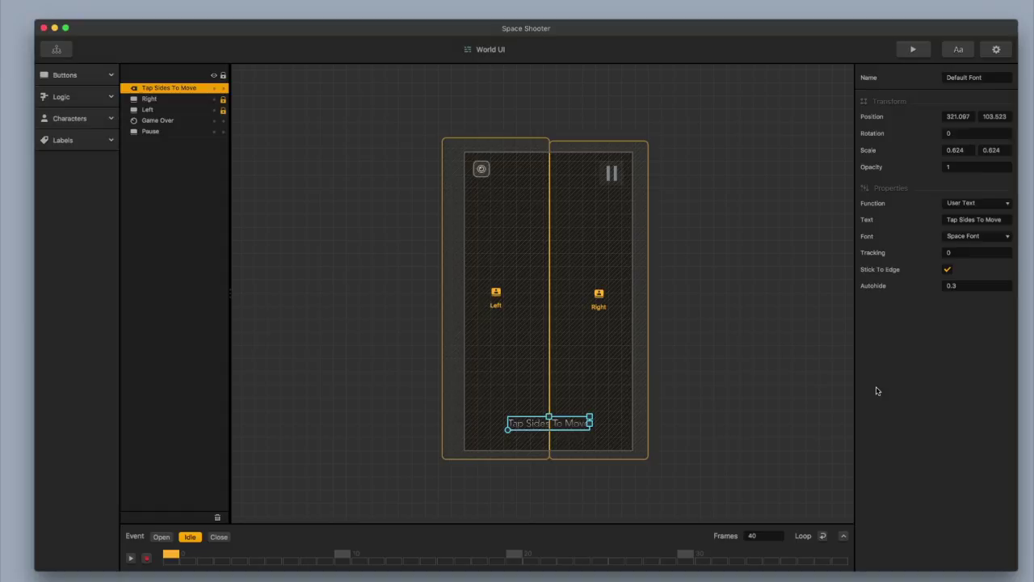
- Run the game preview, restart it to check the placement of the Tap Sides To Move label, and close it
click(913, 50)
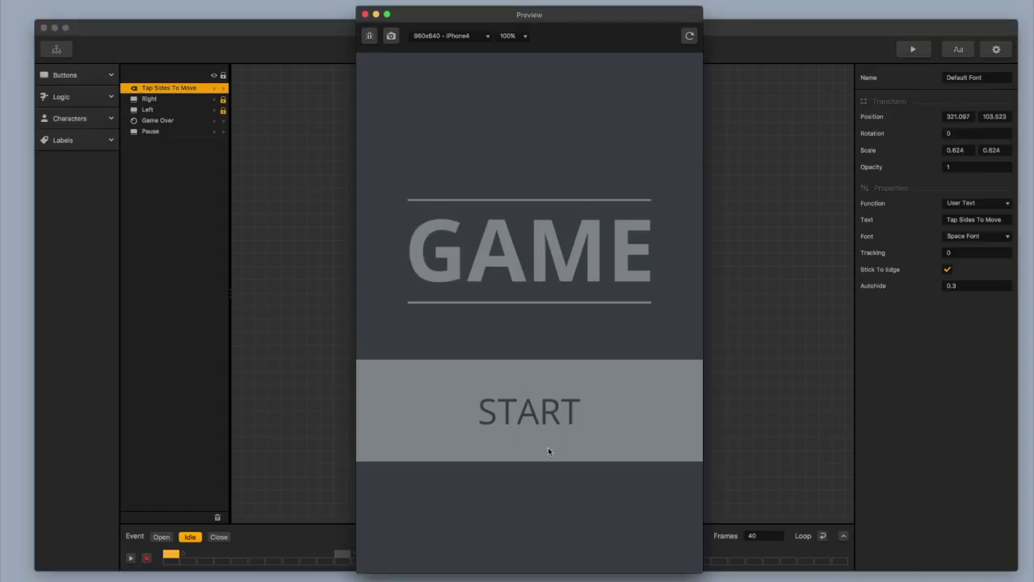
click(544, 426)
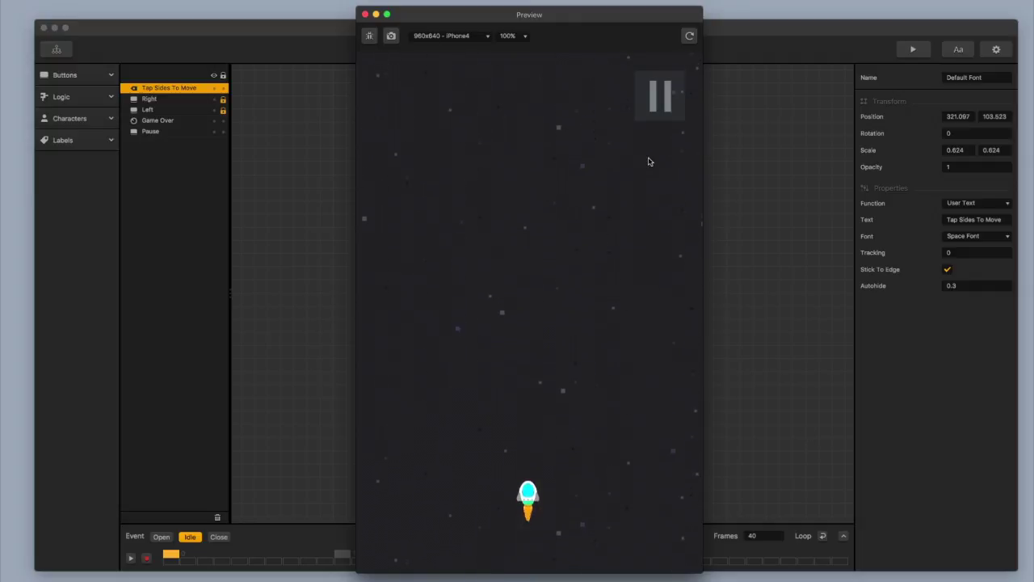
click(689, 37)
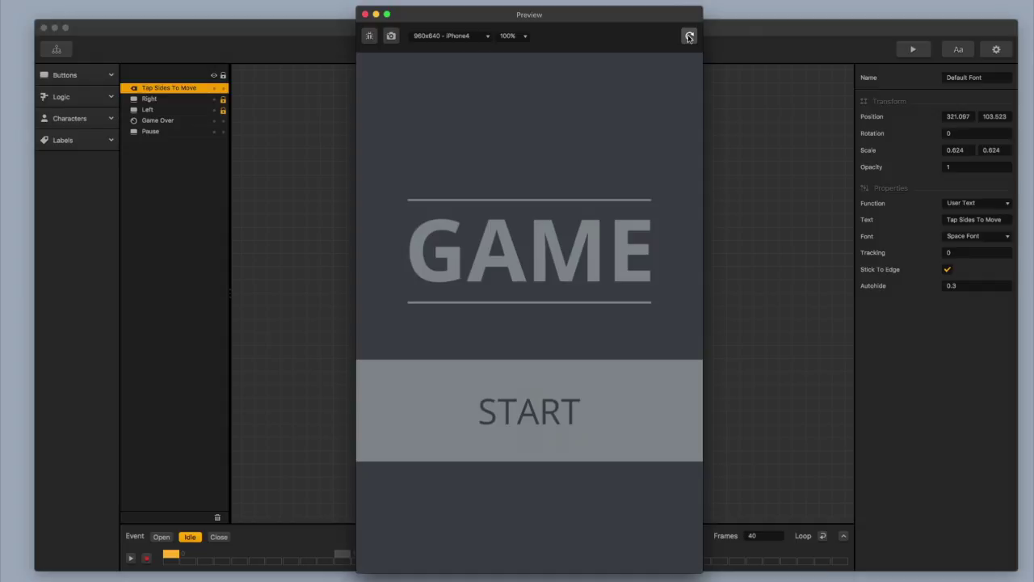
click(612, 441)
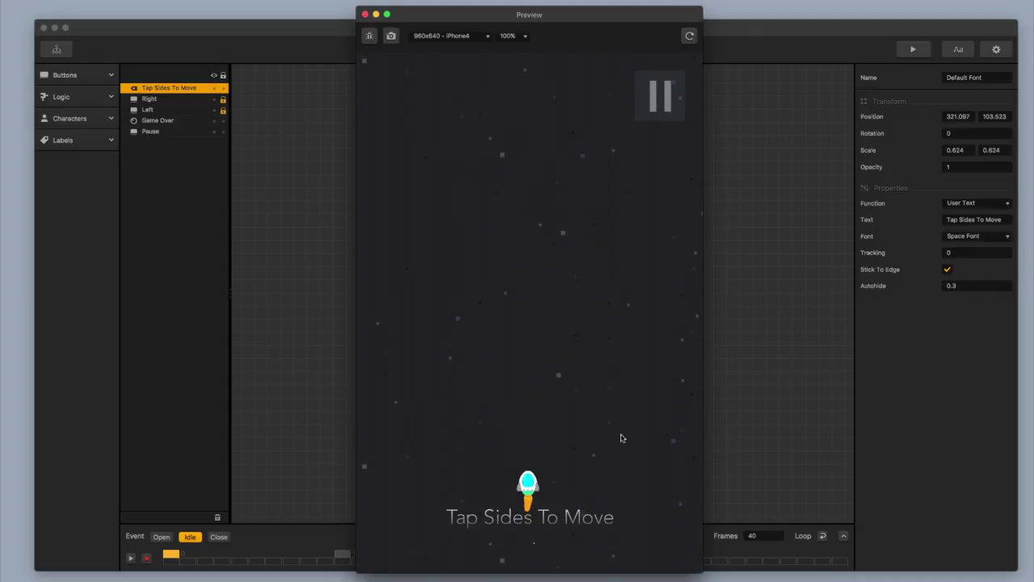
click(365, 15)
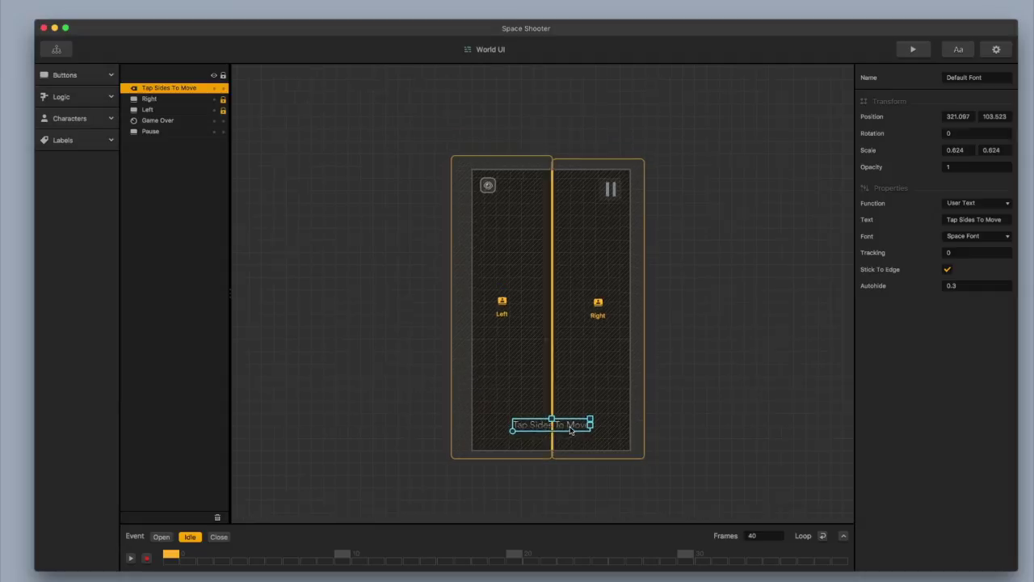
- Lower the Tap Sides To Move label to about Y 71 and start the game in the preview to check it
scroll(569, 426, up, 4)
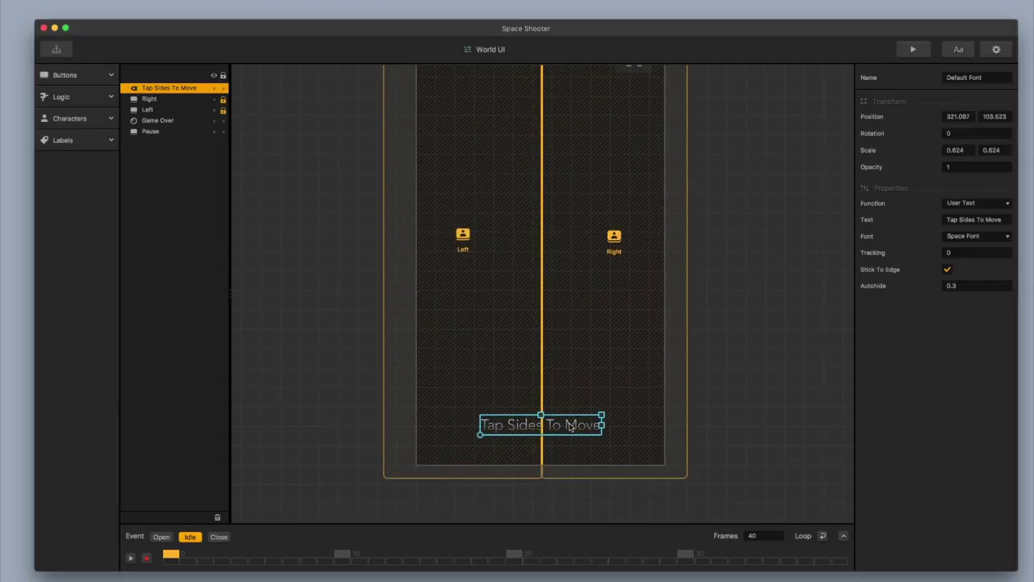
drag(570, 425, 568, 438)
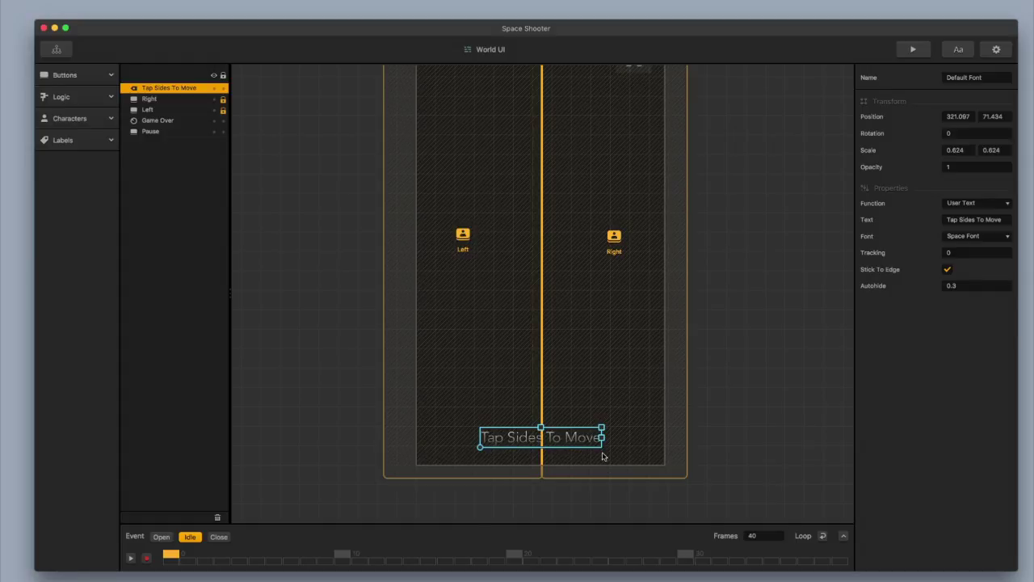
click(913, 49)
click(535, 440)
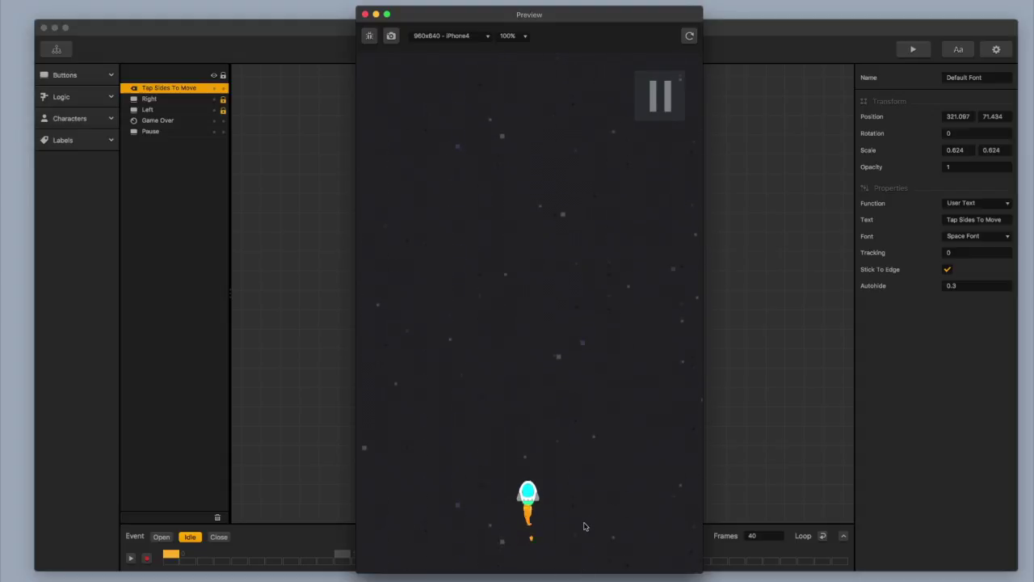
- Close the preview, replace the Pause button's image with the white two-bar pause graphic, and move the button to about X 574, Y 1078
click(365, 15)
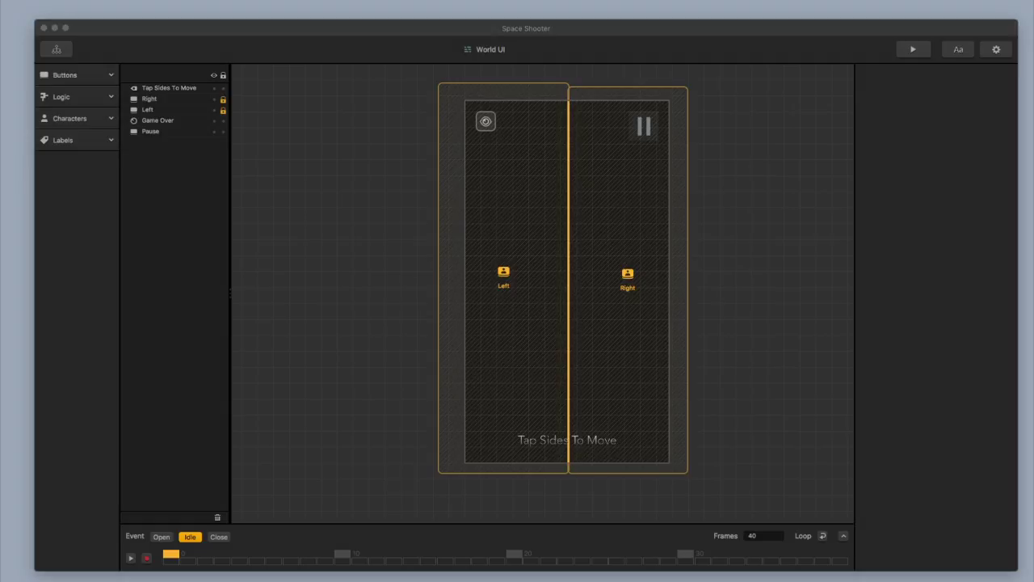
click(644, 125)
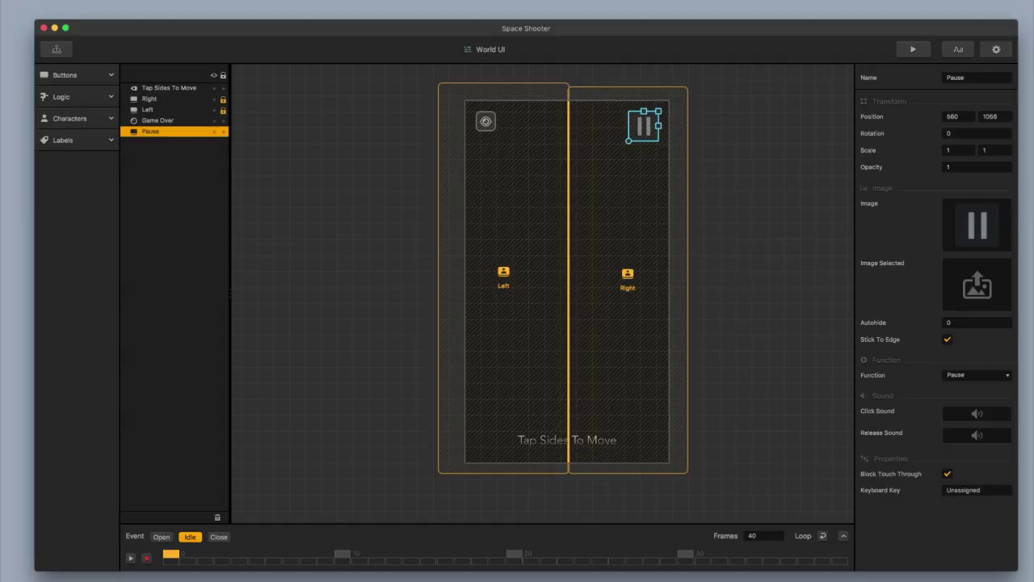
drag(987, 429, 977, 230)
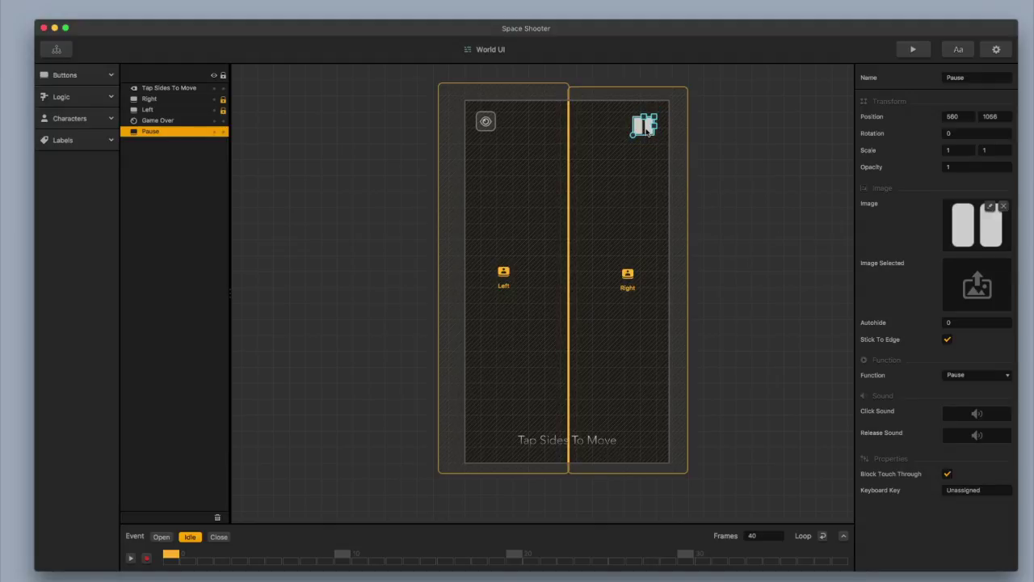
drag(647, 131, 653, 123)
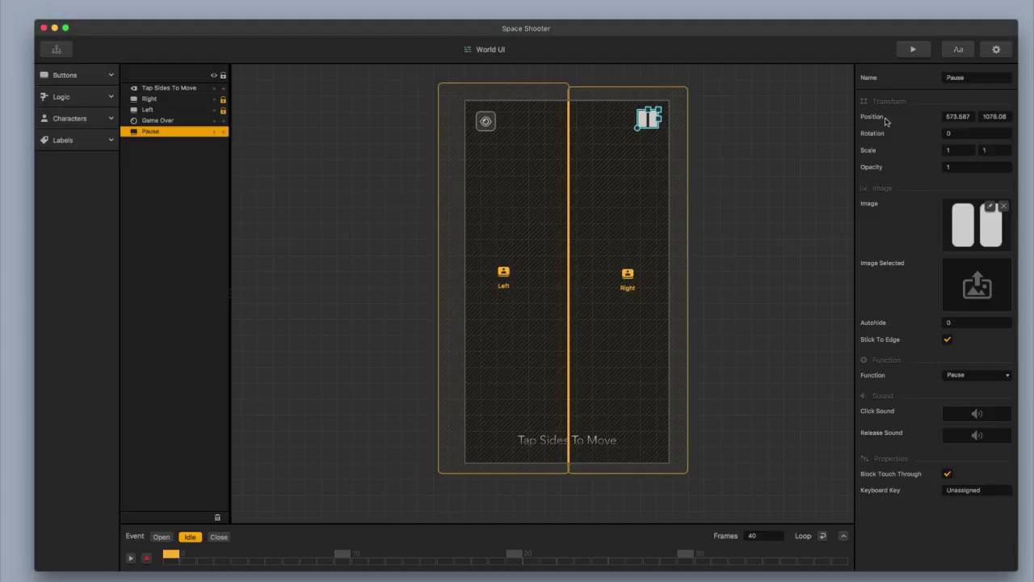
- Start the game in the preview and steer the ship left and right to check the new Pause button and movement
click(912, 50)
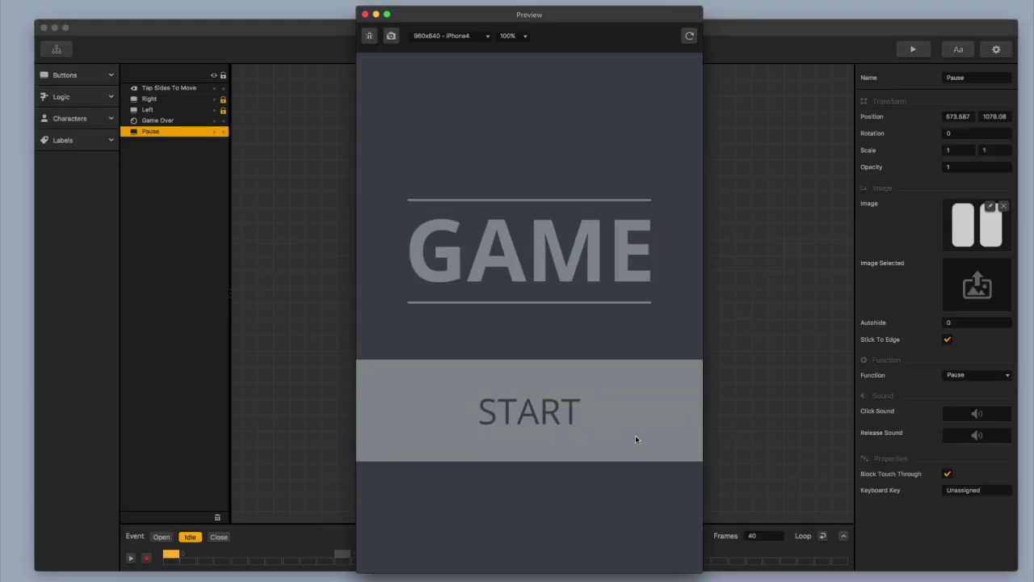
click(633, 435)
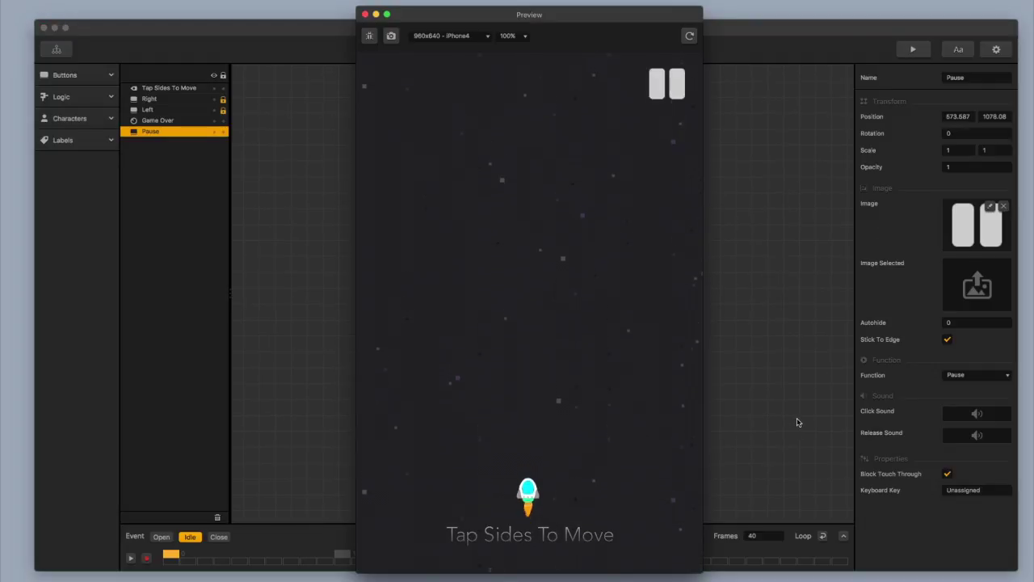
key(Left)
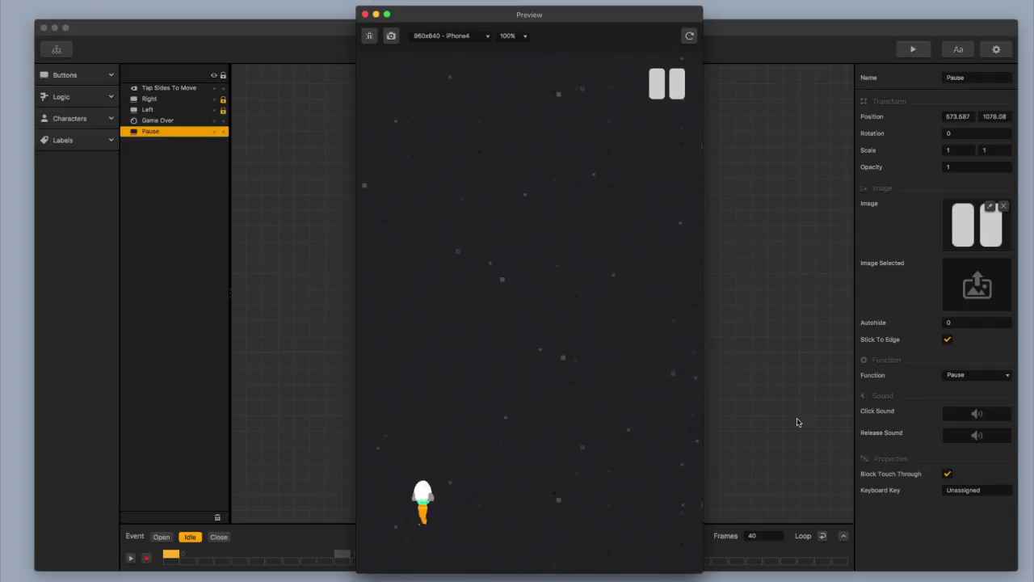
key(Right)
key(Left)
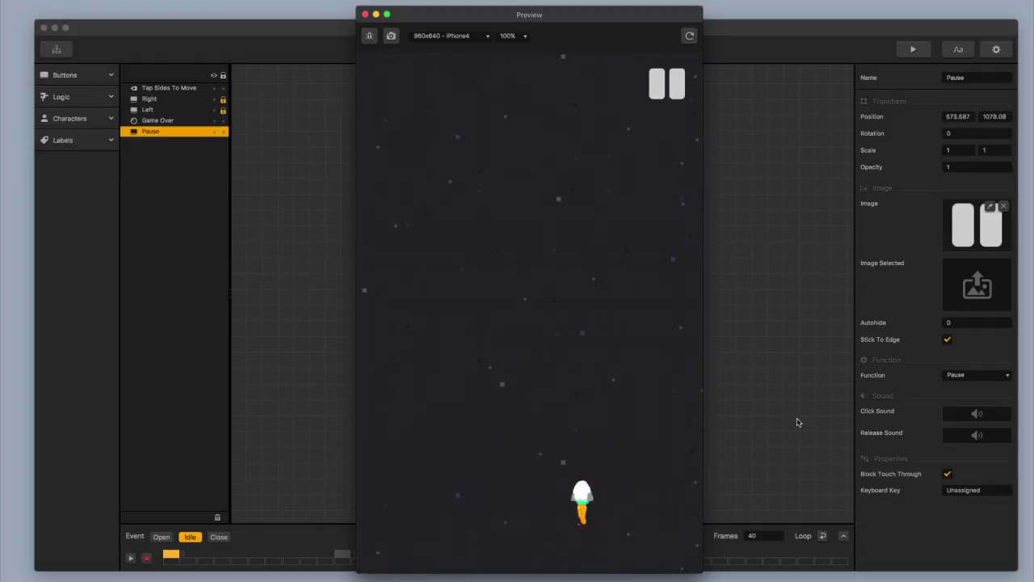
key(Right)
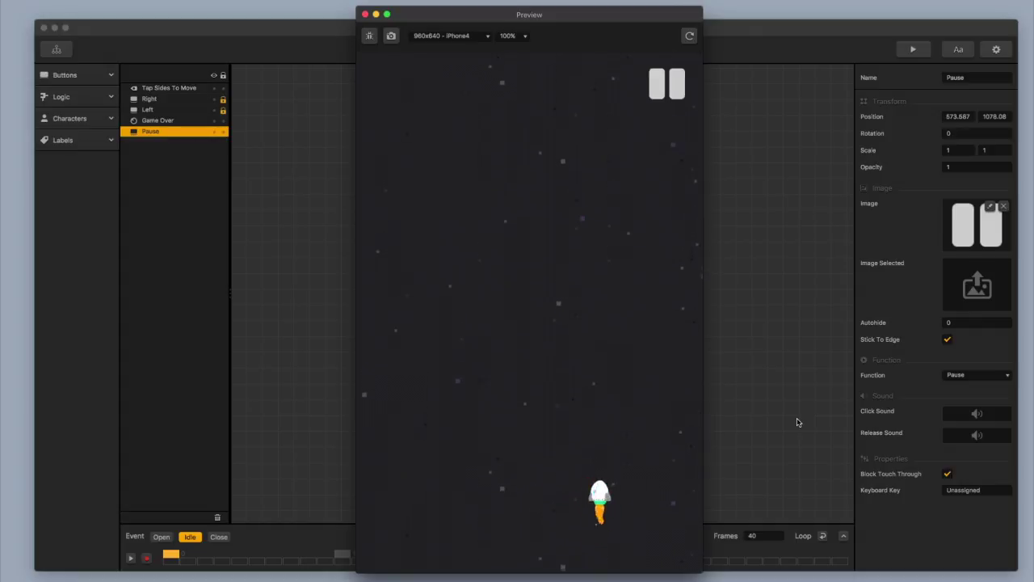
key(Left)
key(Right)
key(Left)
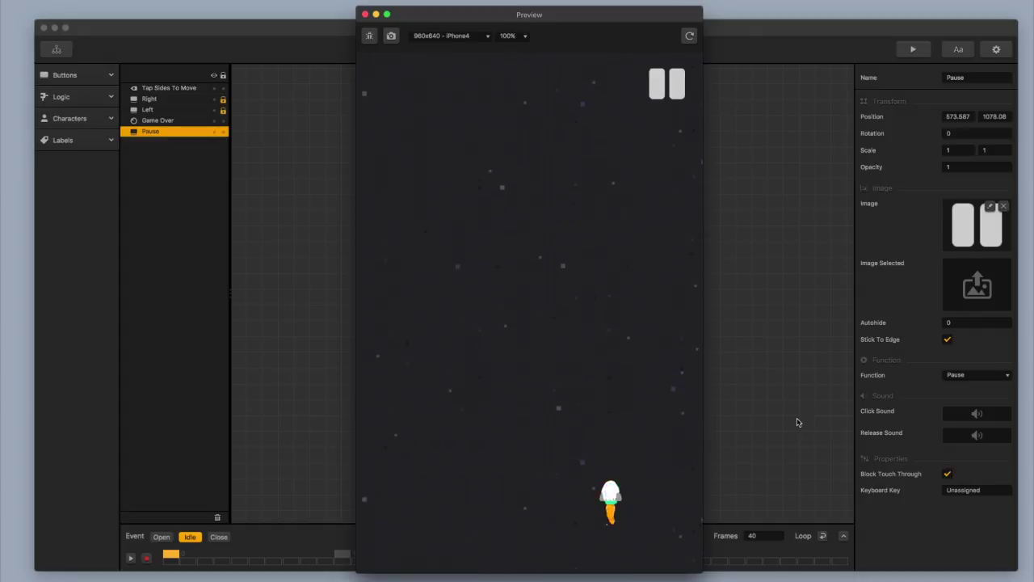